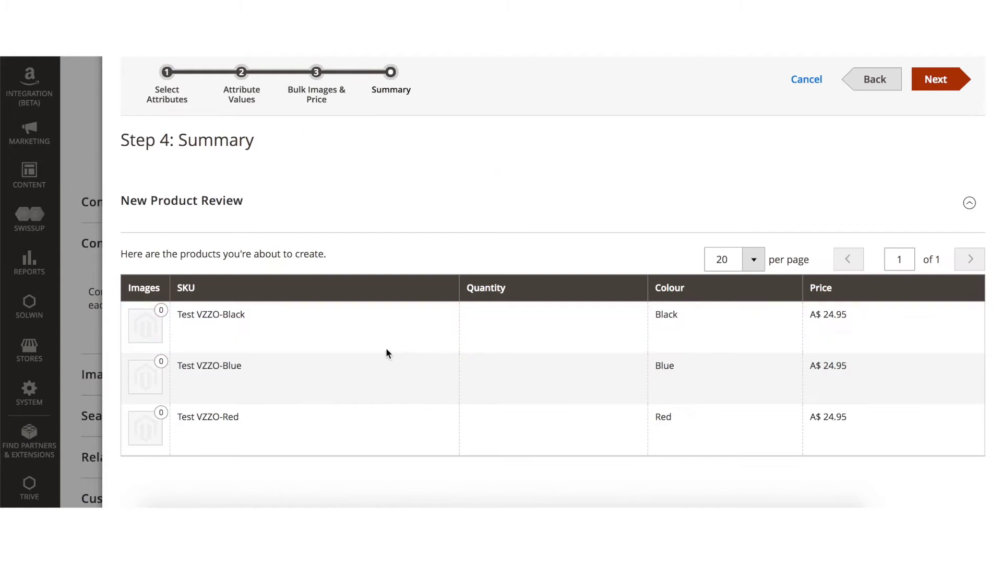
- Generate the Black, Blue and Red variations of the Test VZZO product from the configuration summary
click(934, 79)
scroll(659, 202, down, 3)
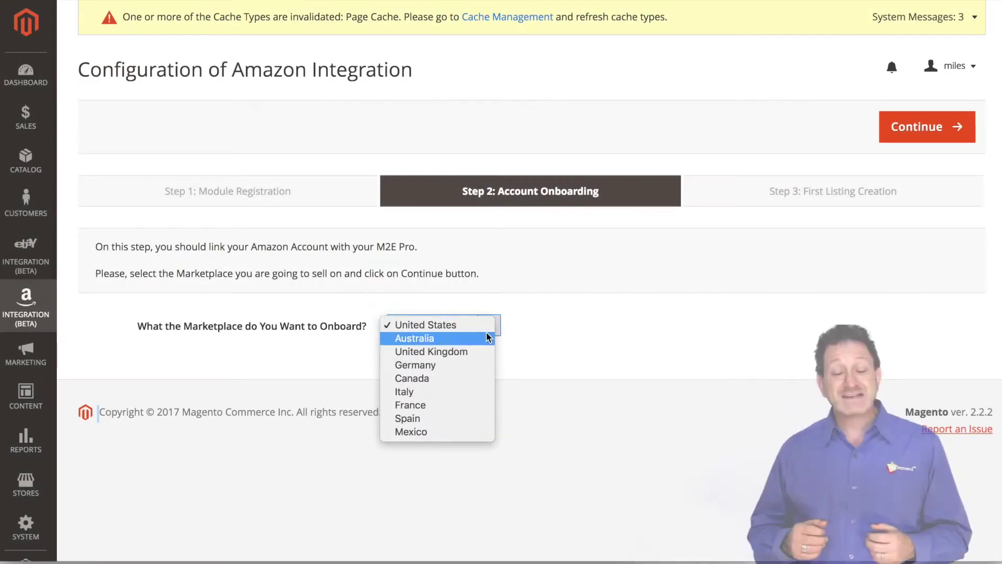
- Choose Australia as the Amazon marketplace to onboard
click(417, 340)
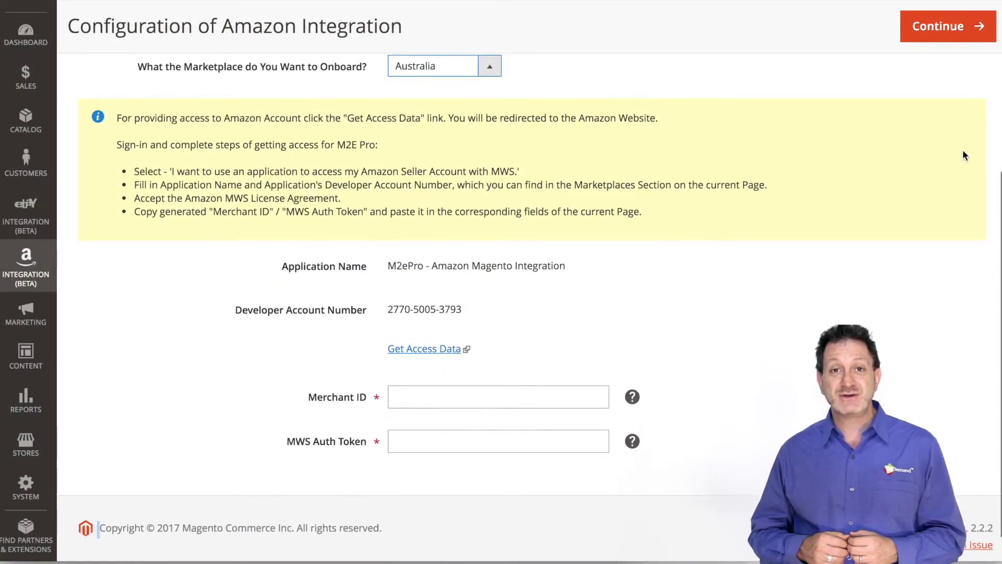
scroll(963, 150, down, 1)
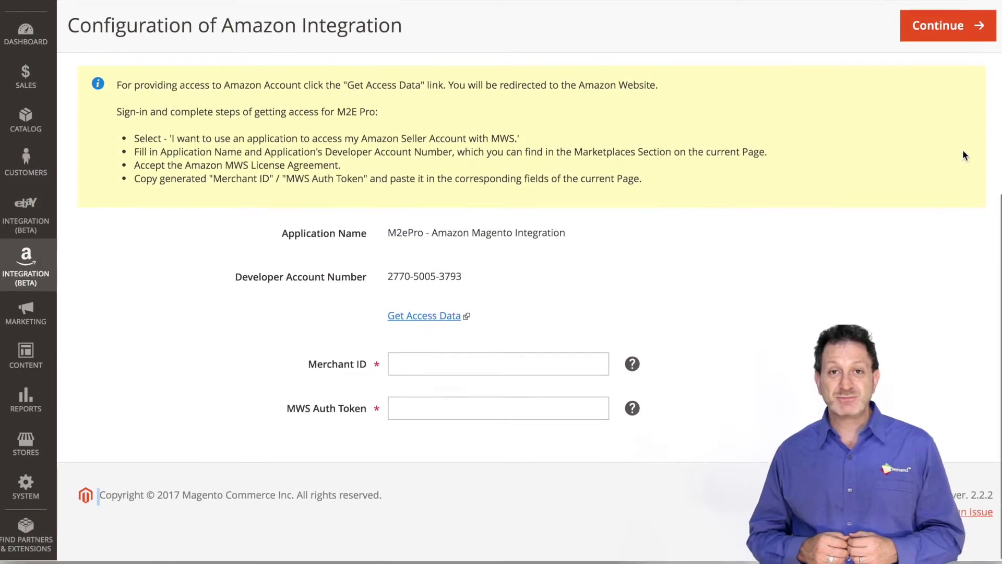
- Request the access data, sign in to Amazon Seller Central and authorise M2ePro - Amazon Magento Integration to access the selling account
click(443, 315)
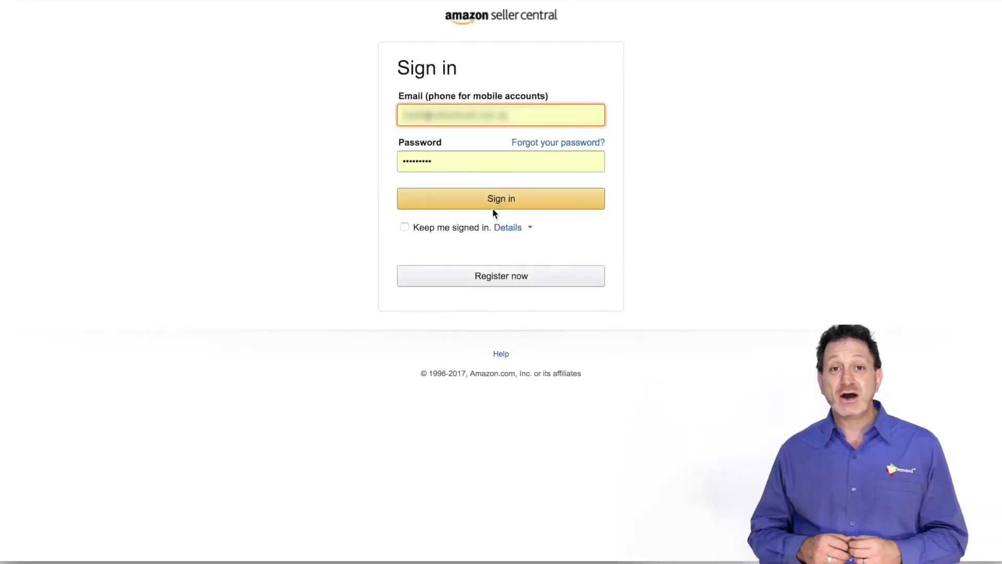
click(431, 204)
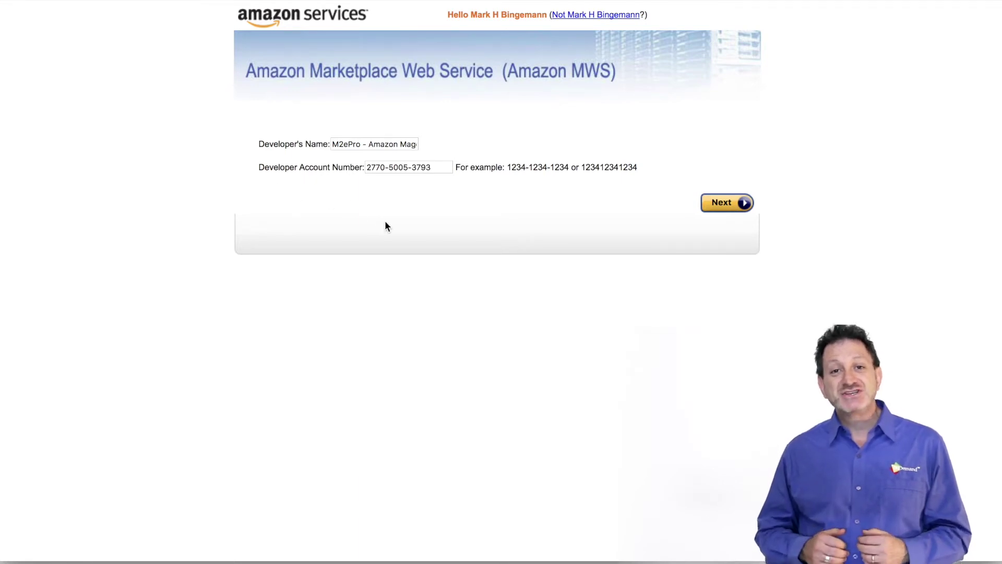
click(727, 204)
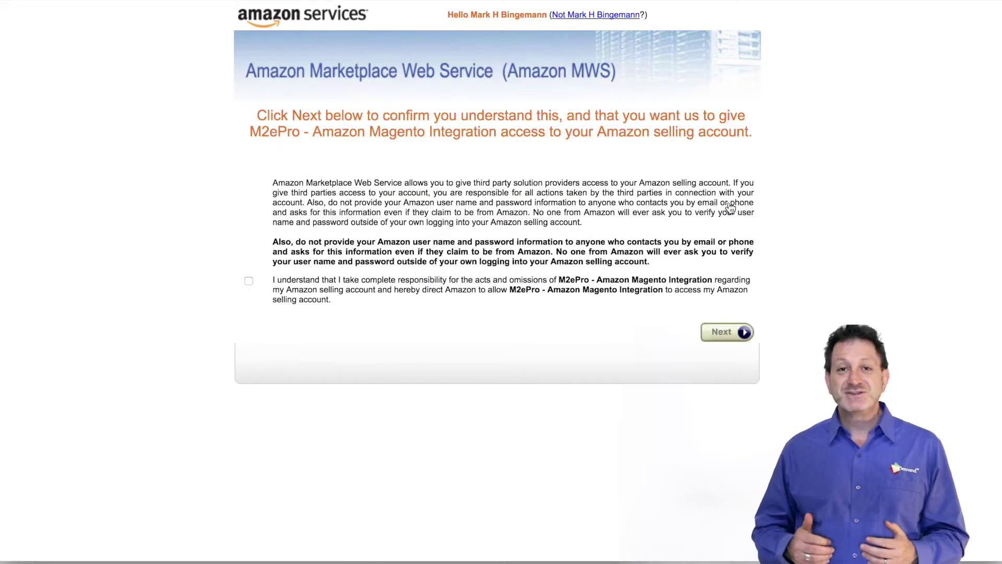
click(248, 282)
click(730, 341)
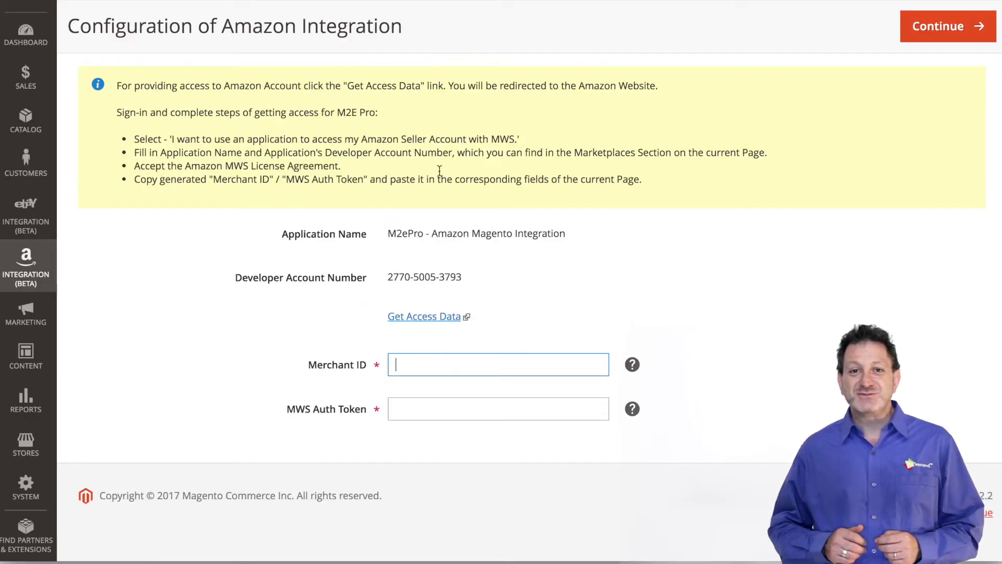
- Paste the Merchant ID and the MWS Auth Token into the Amazon integration form and submit the account onboarding
key(ctrl+v)
drag(420, 354, 649, 355)
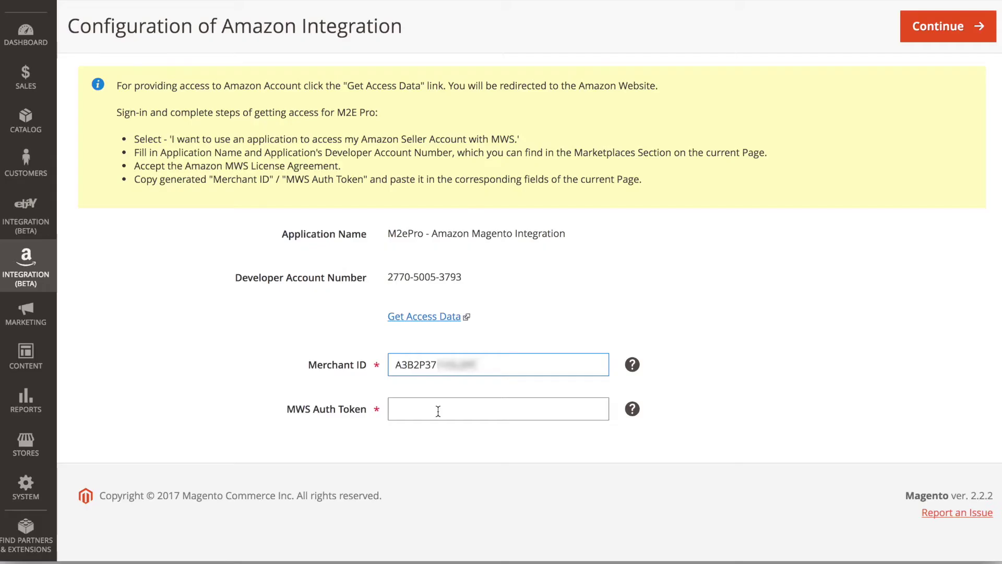
click(436, 409)
key(ctrl+v)
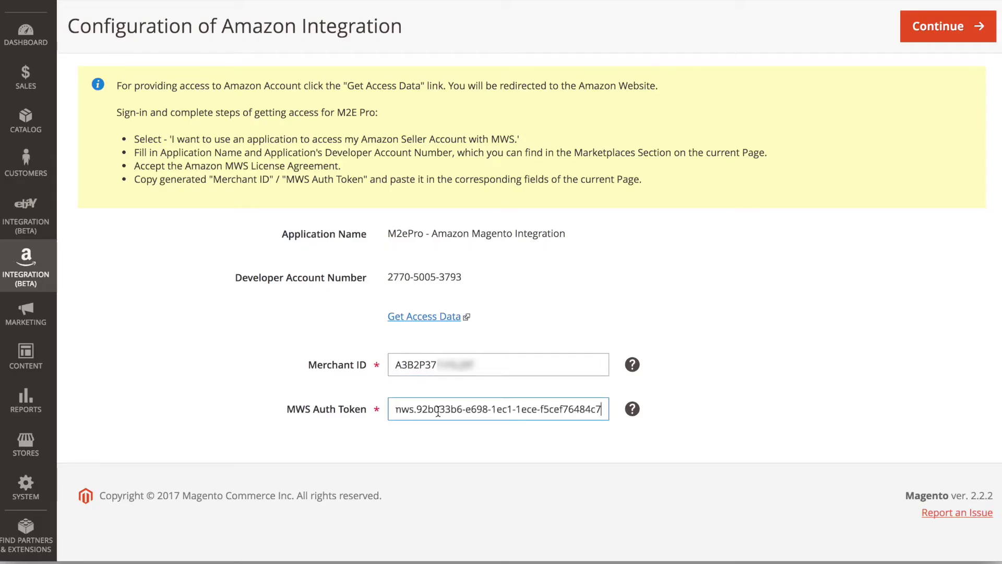
click(956, 32)
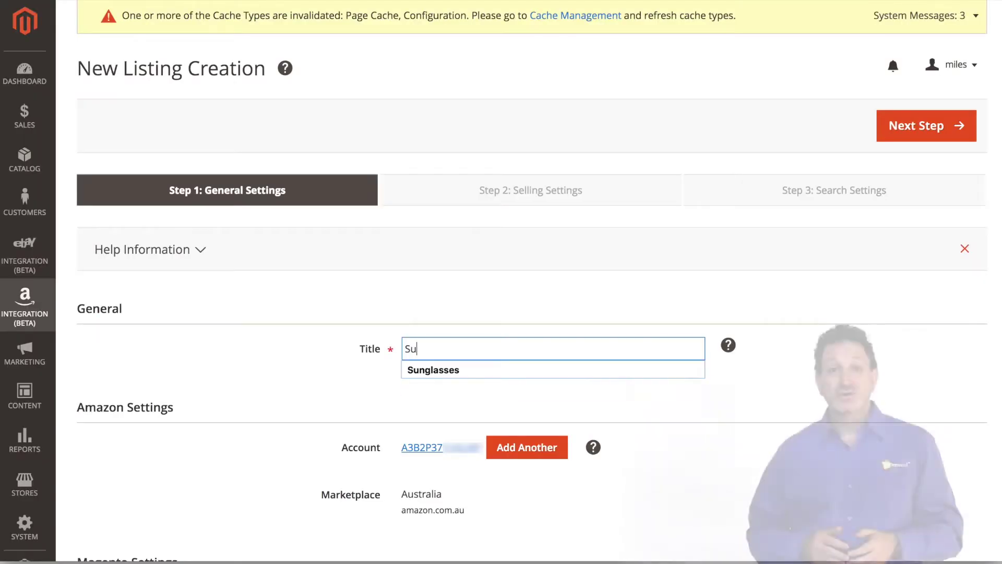
- Title the new listing Sunglasses and proceed to its selling settings
text(lasses)
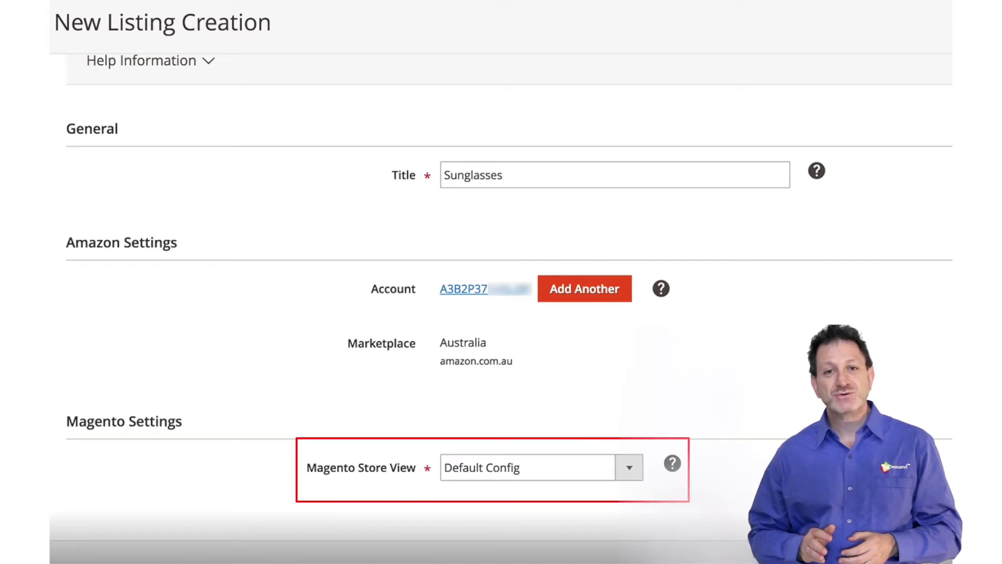
click(919, 106)
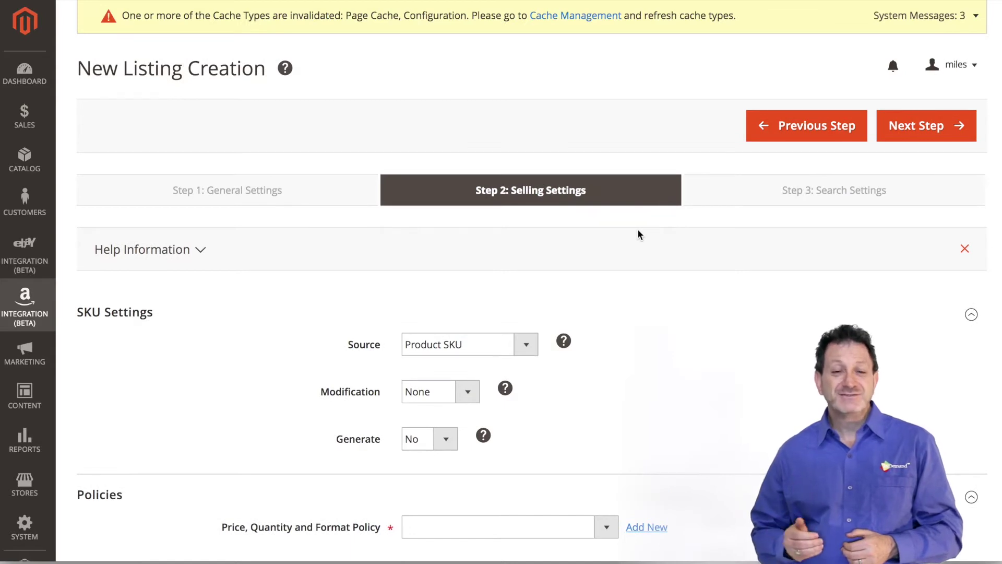
- Add a price, quantity and format policy titled Price Policy with the default options, and assign it to the listing
scroll(637, 230, down, 3)
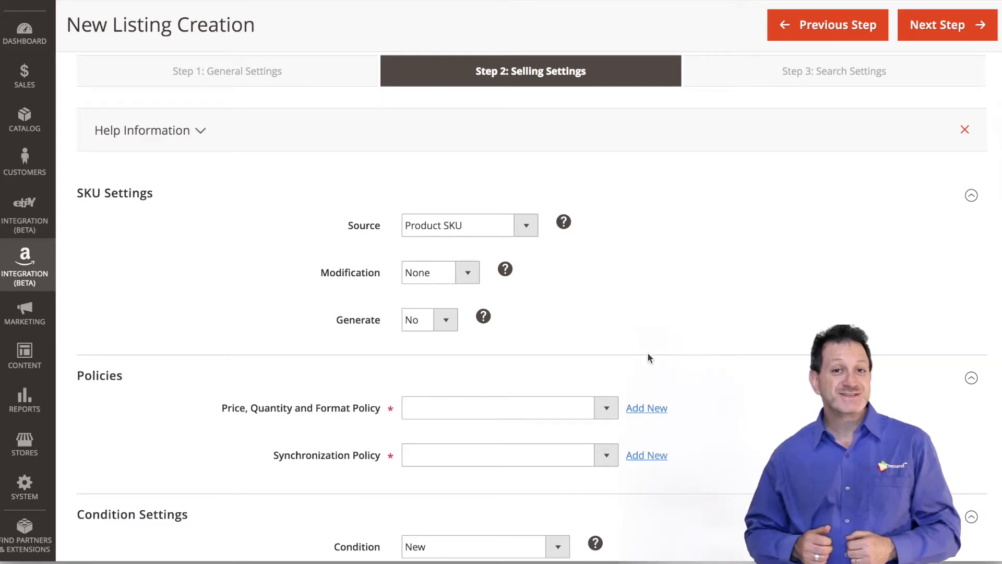
click(653, 409)
text(Price Policy)
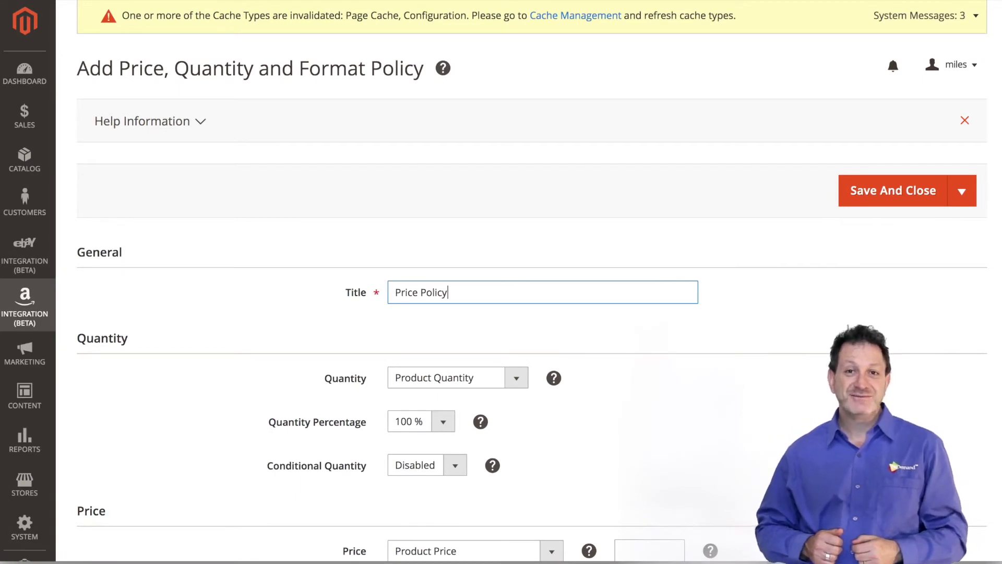
scroll(737, 327, down, 4)
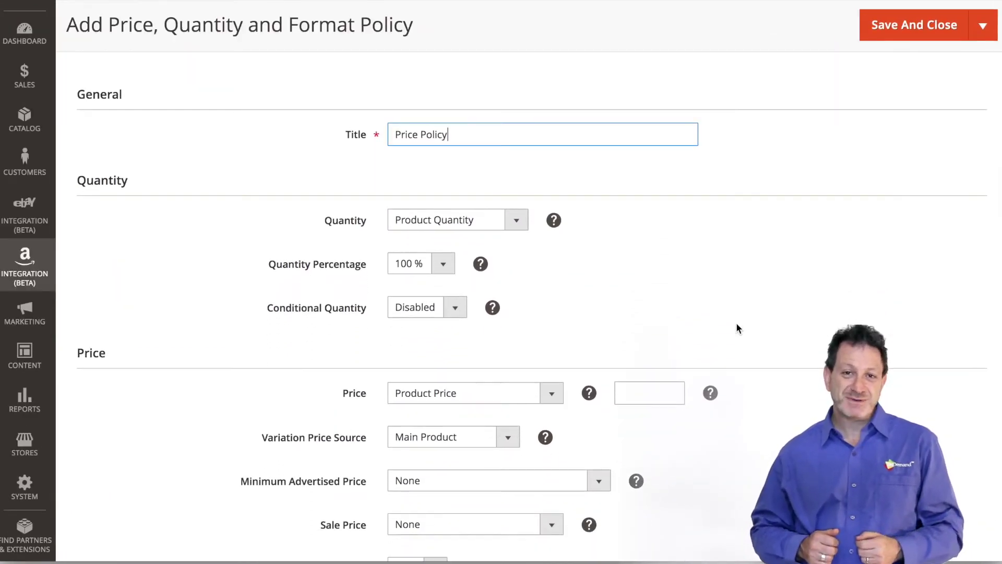
scroll(738, 327, down, 2)
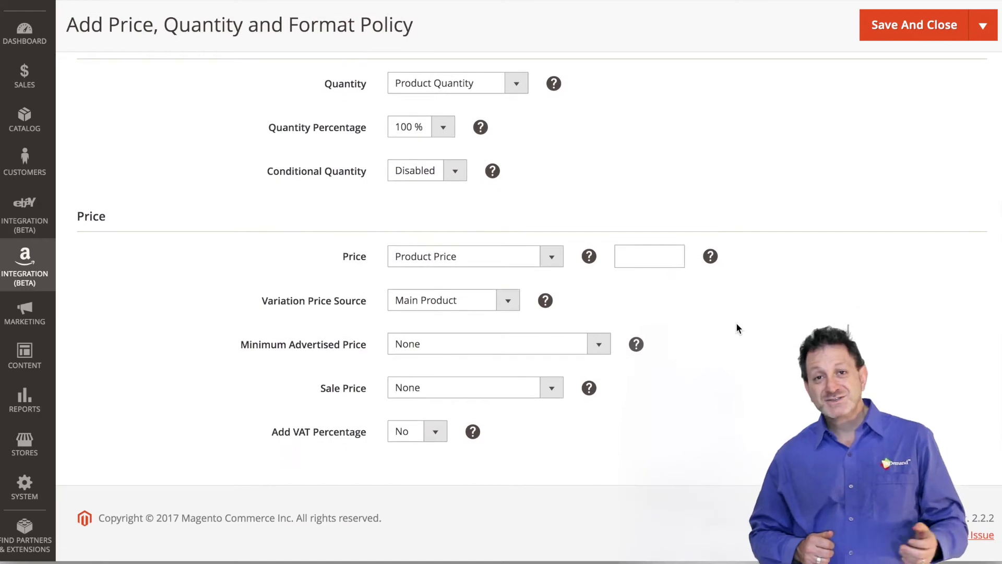
scroll(738, 328, up, 3)
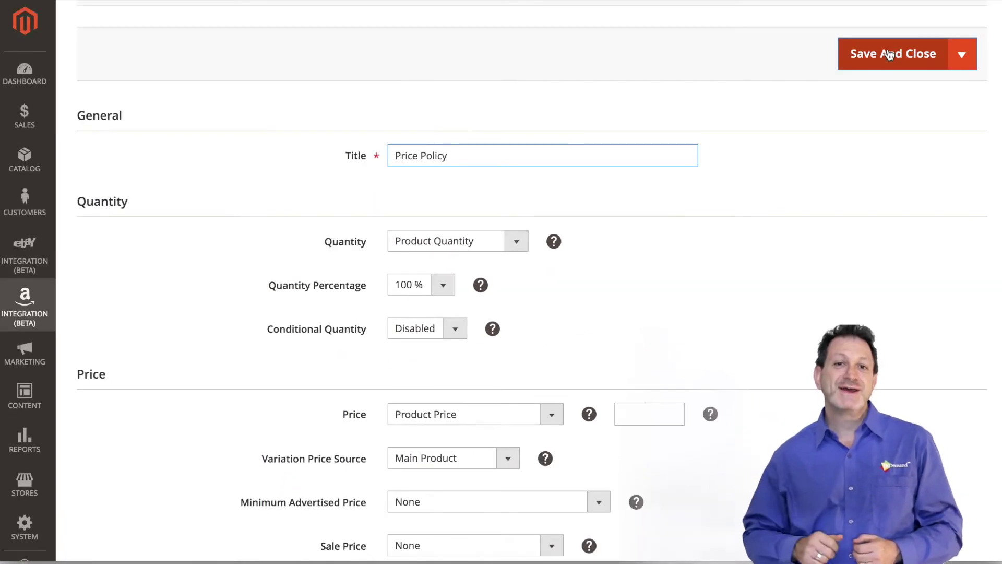
click(889, 53)
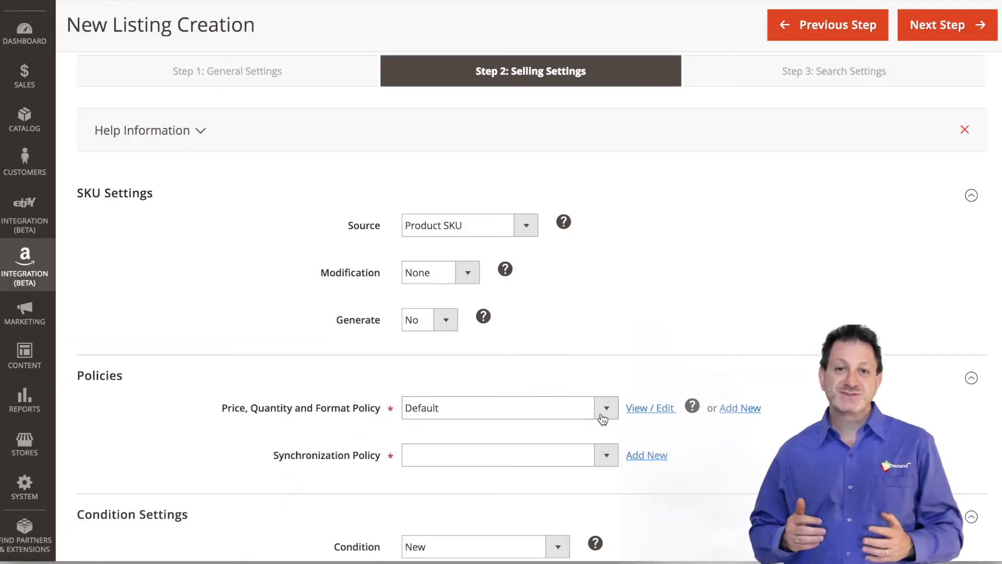
click(603, 417)
click(504, 479)
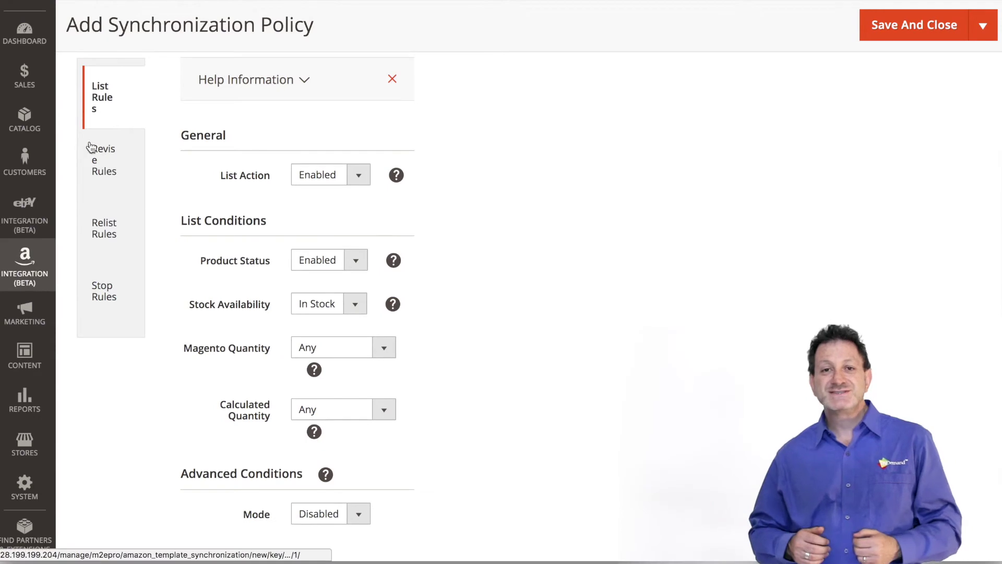
- Review the rules of the new synchronization policy, save it, and assign Sync Policy to the listing
click(107, 162)
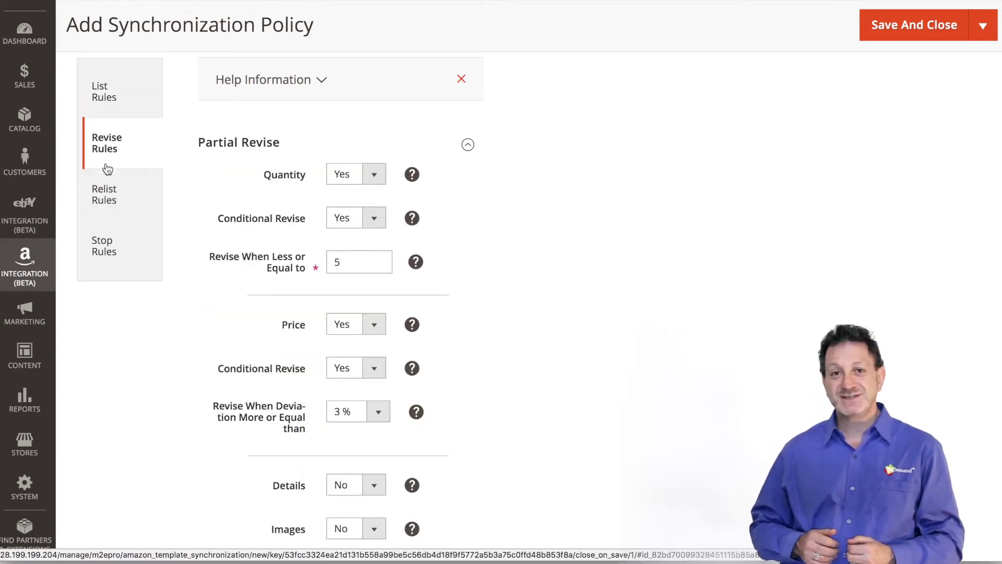
scroll(142, 317, down, 2)
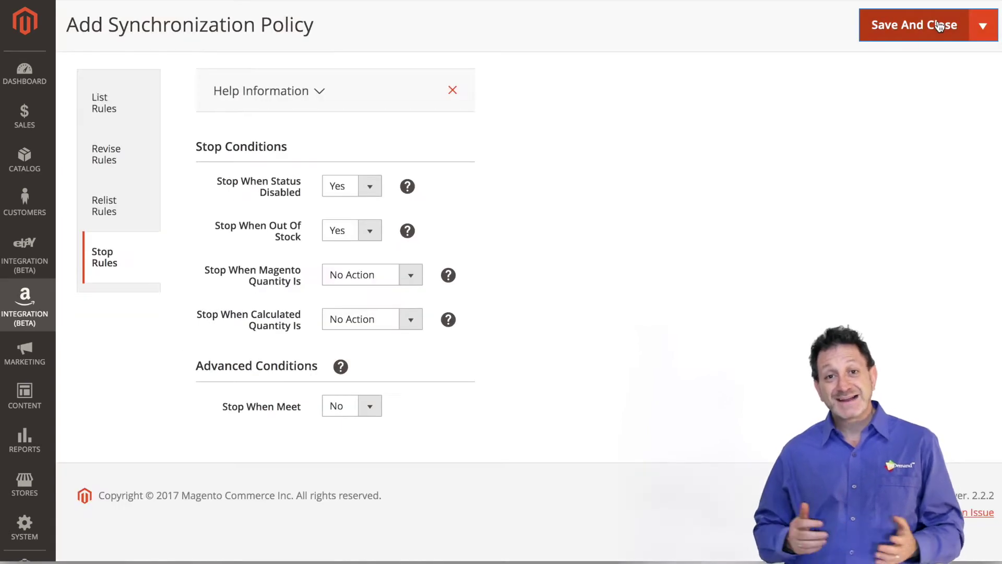
click(937, 20)
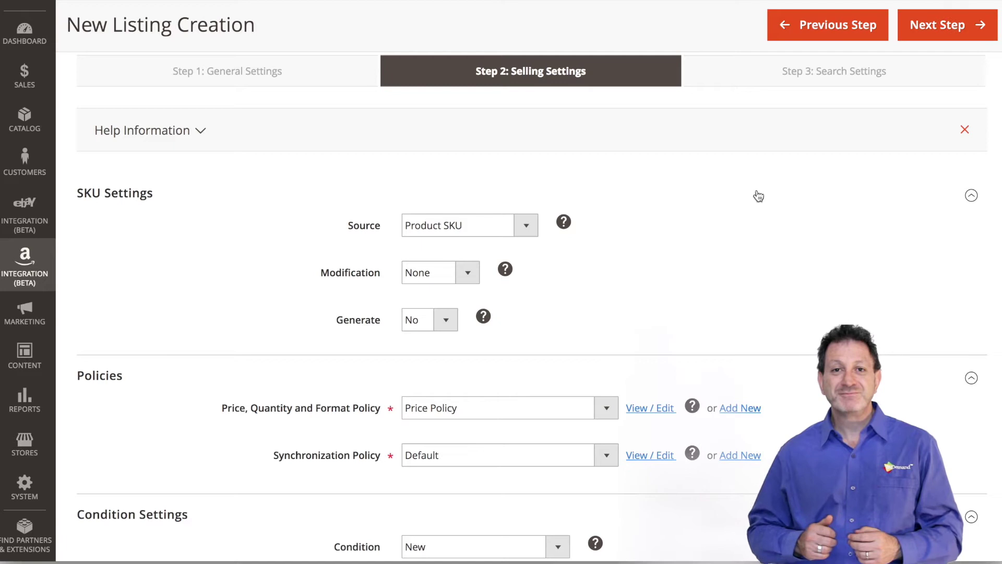
click(606, 462)
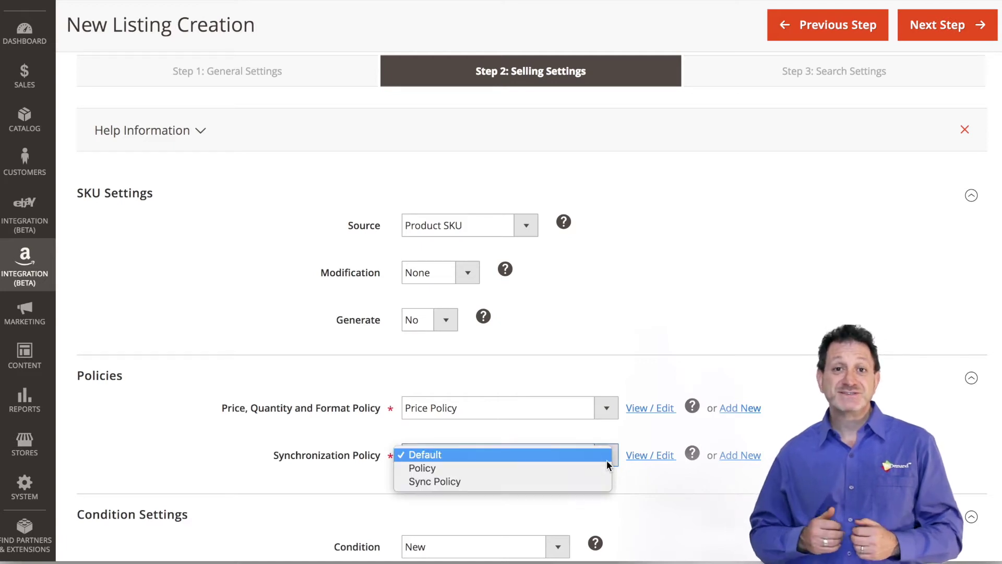
click(570, 480)
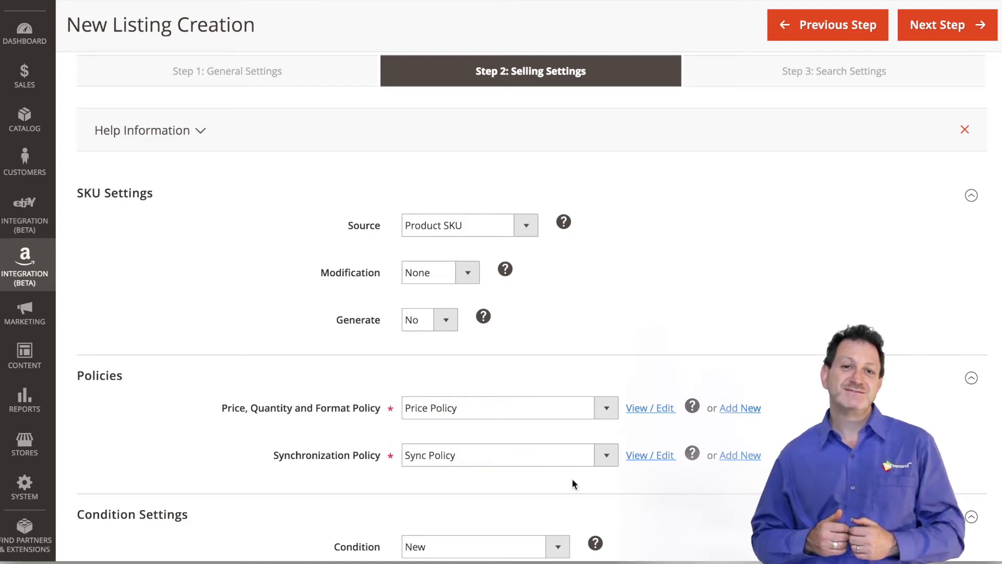
- Accept the remaining selling settings and the default search settings to proceed to adding products
scroll(522, 313, down, 8)
click(938, 26)
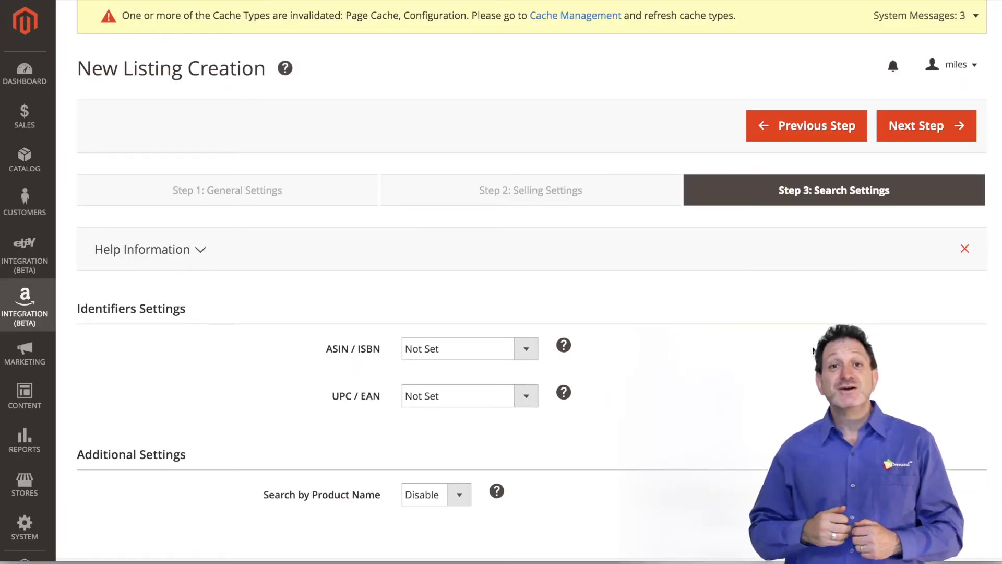
scroll(814, 351, down, 2)
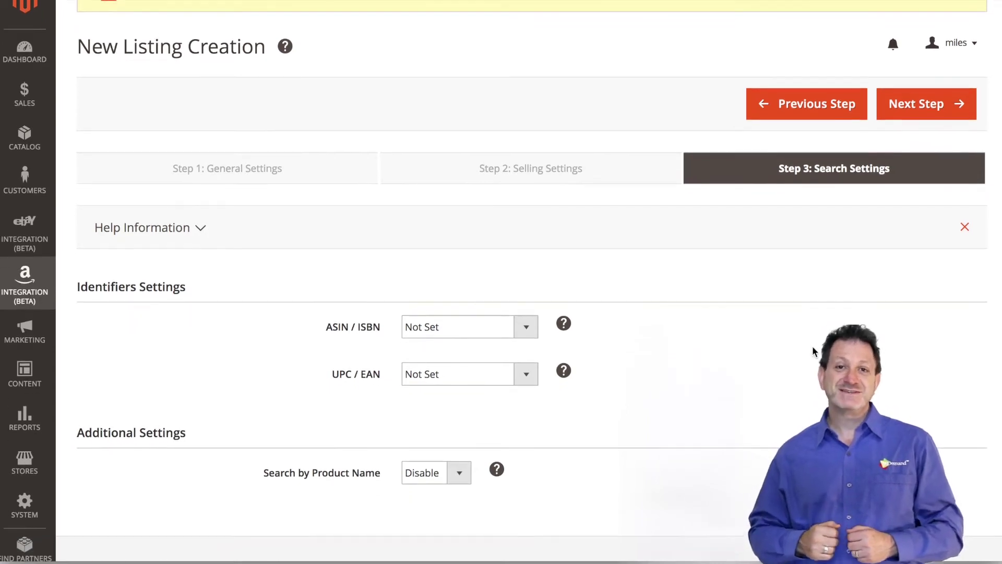
scroll(813, 351, down, 1)
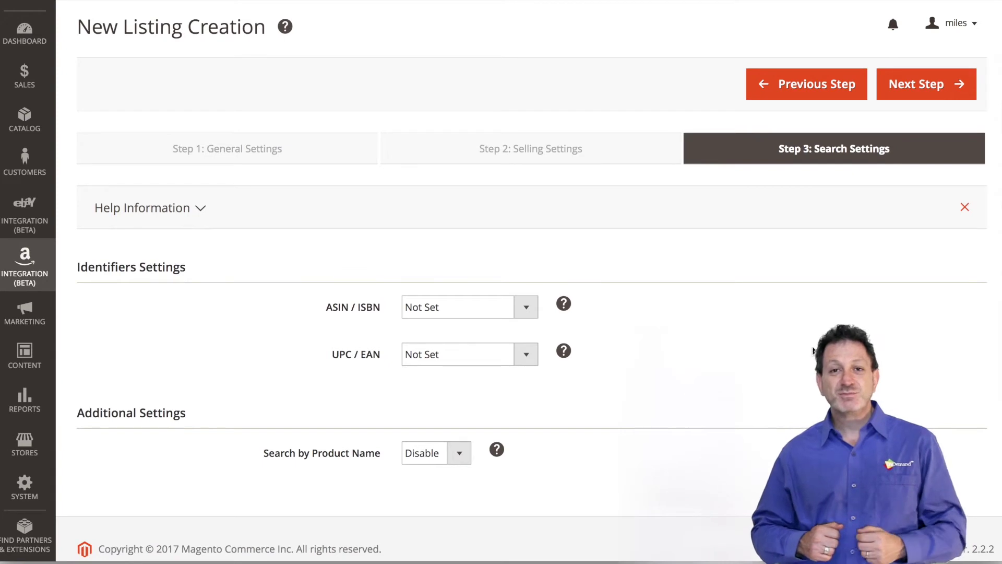
click(947, 89)
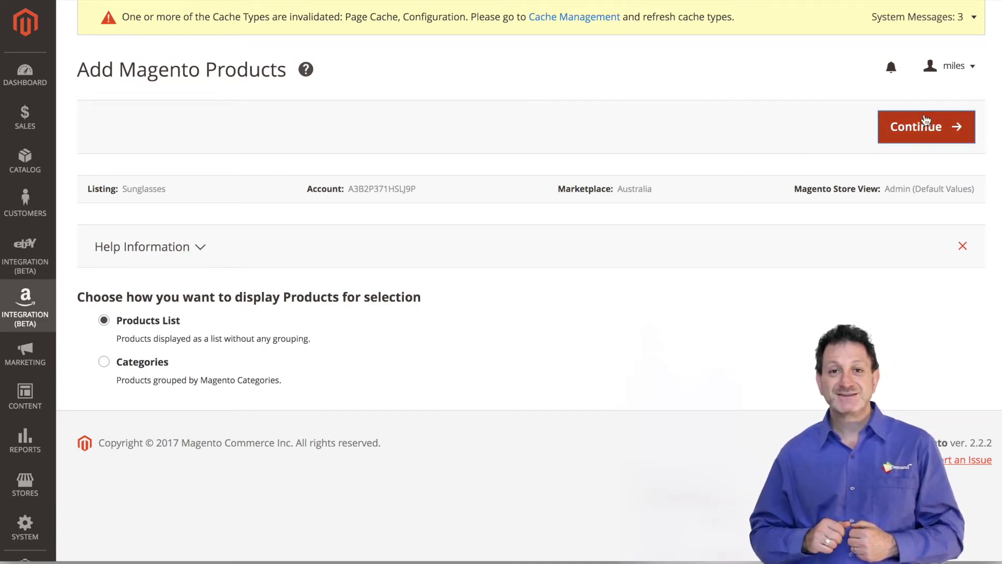
- Display the Magento products as a list and add the configurable Replacement Lenses for Von Zipper product to the listing
click(925, 120)
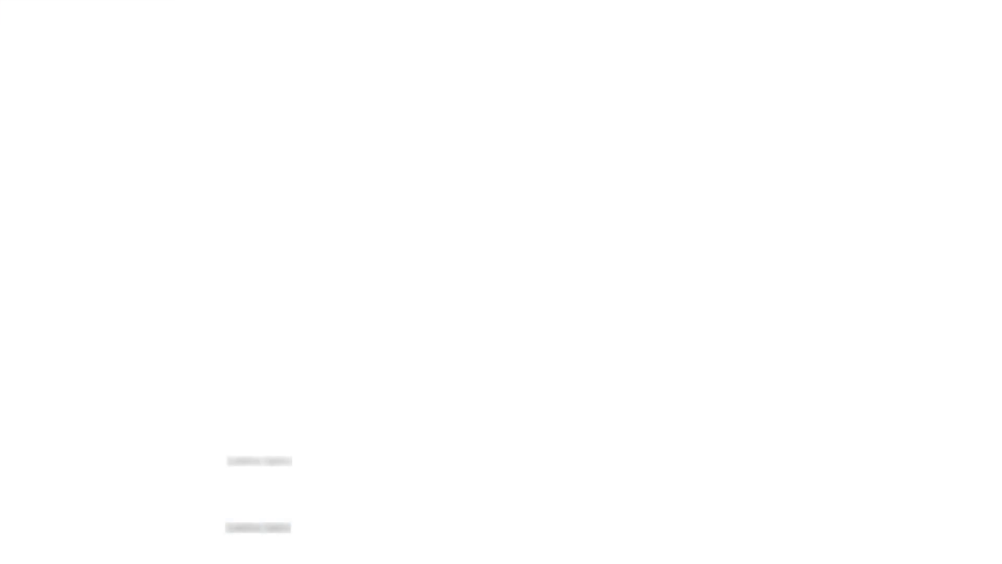
click(116, 462)
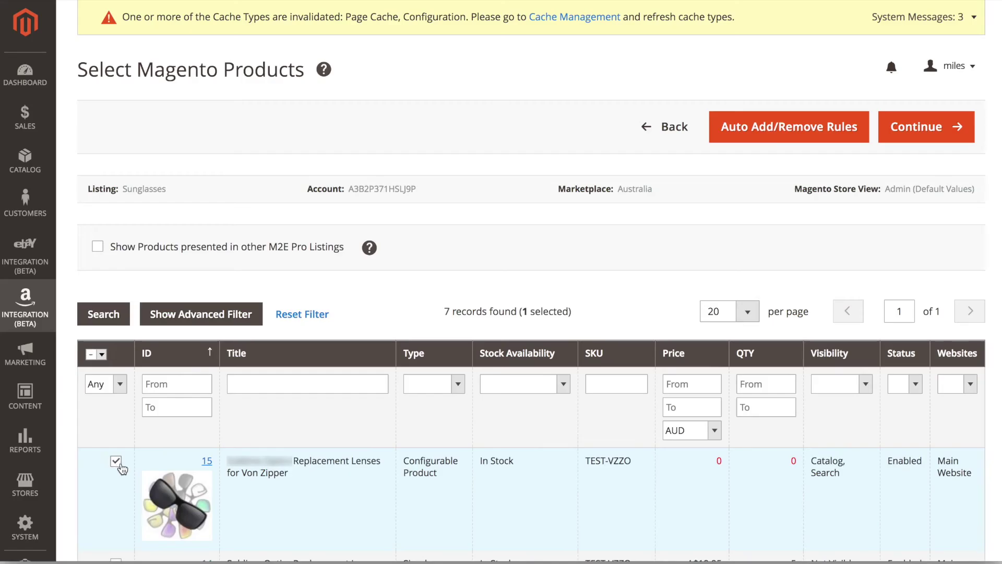
click(916, 140)
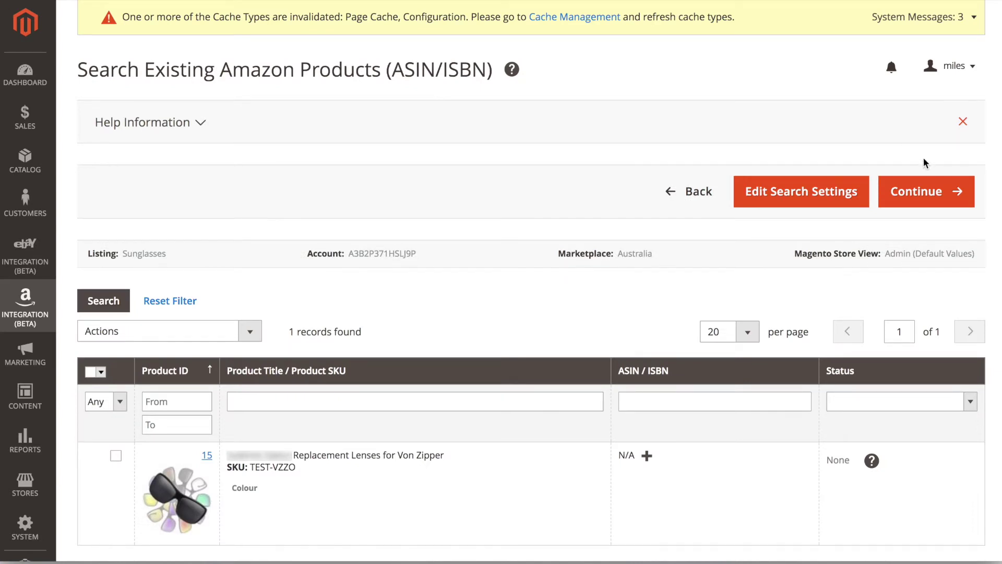
- Skip the search for existing Amazon products and choose to create new ones for products without an ASIN/ISBN
click(926, 192)
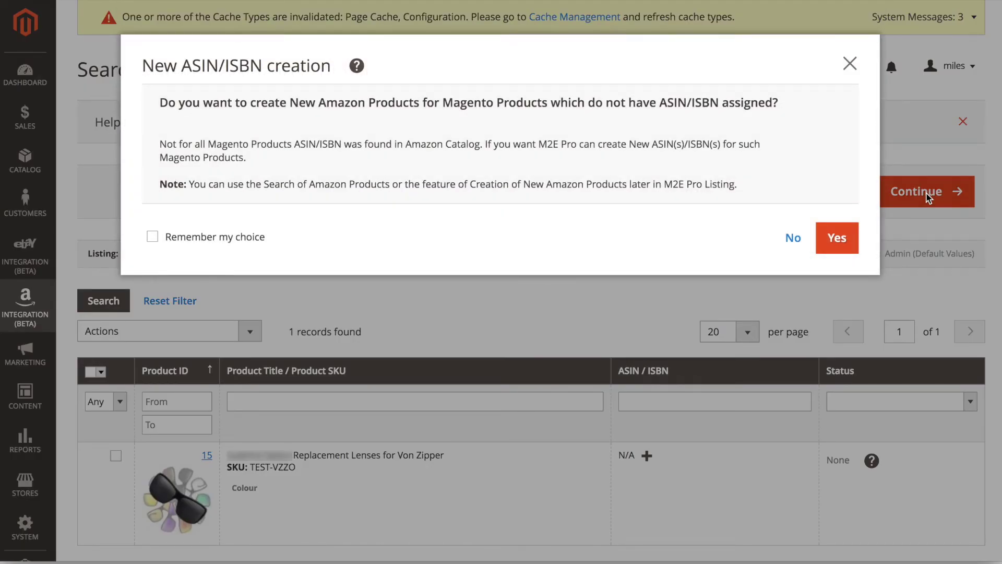
click(836, 238)
click(273, 379)
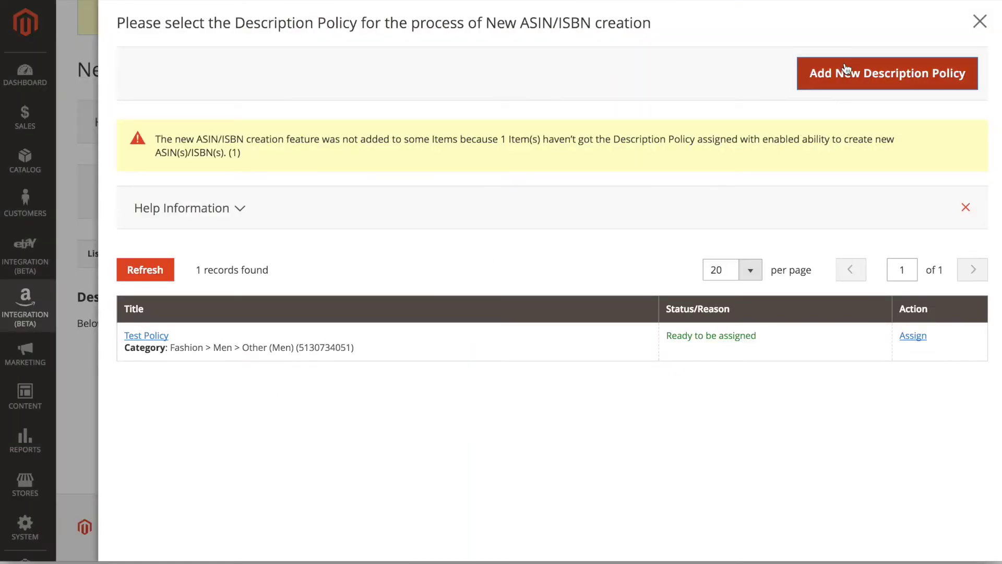
click(846, 70)
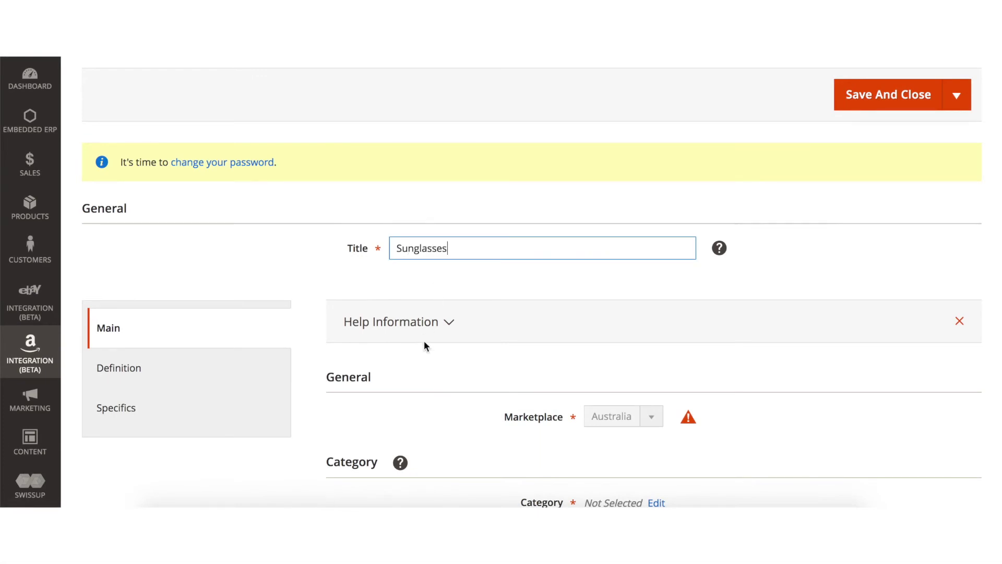
scroll(424, 347, down, 3)
click(650, 354)
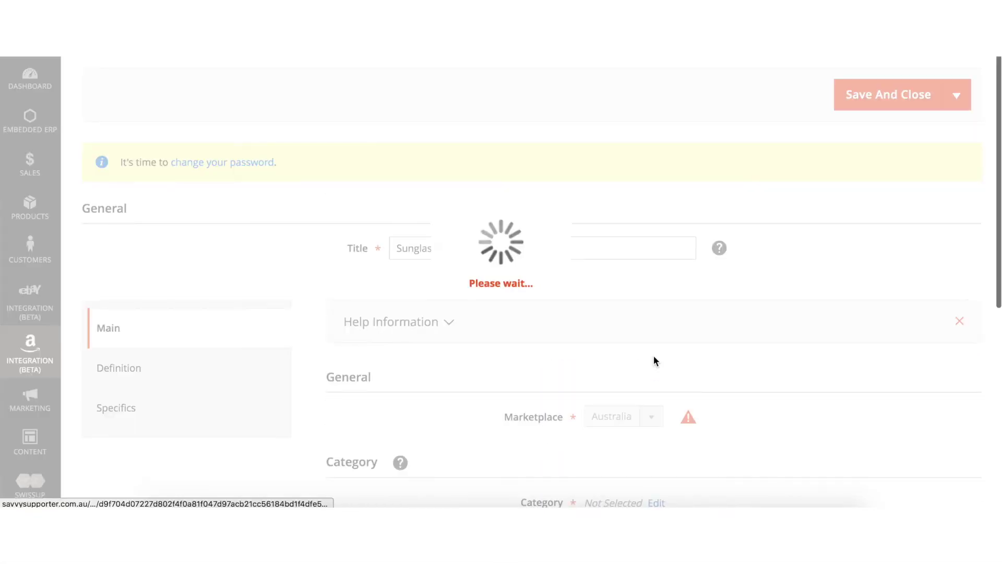
click(313, 193)
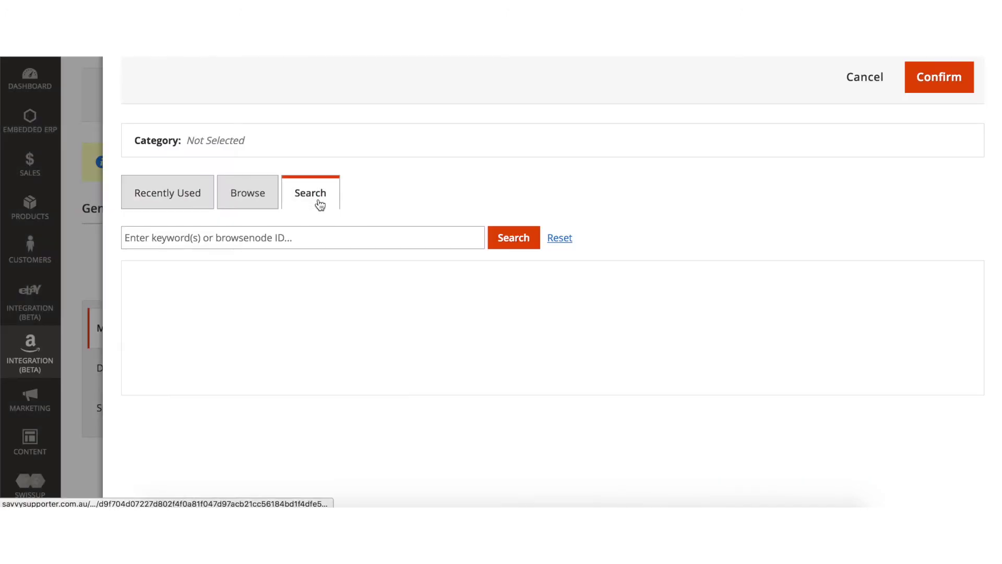
text(sunglasses)
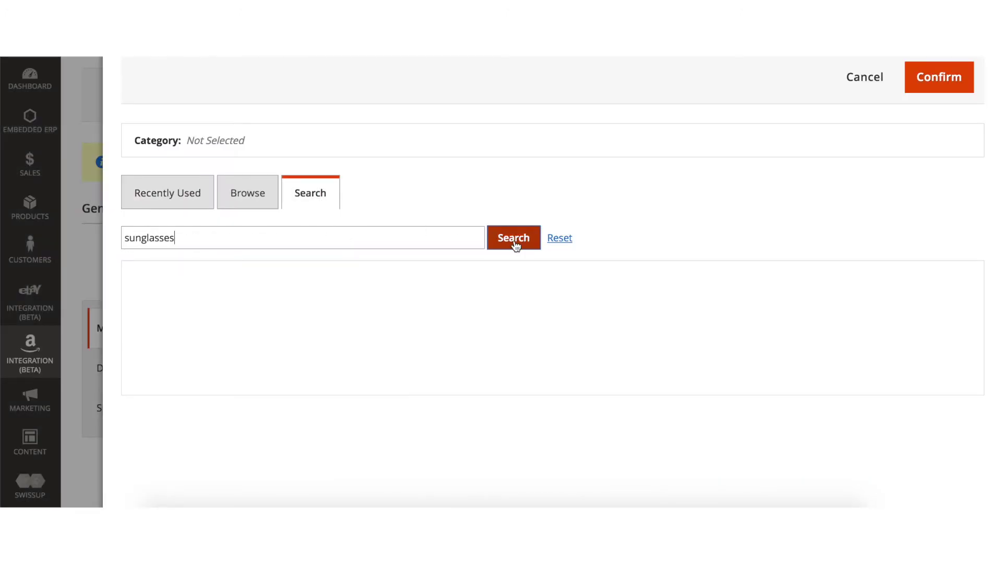
click(514, 239)
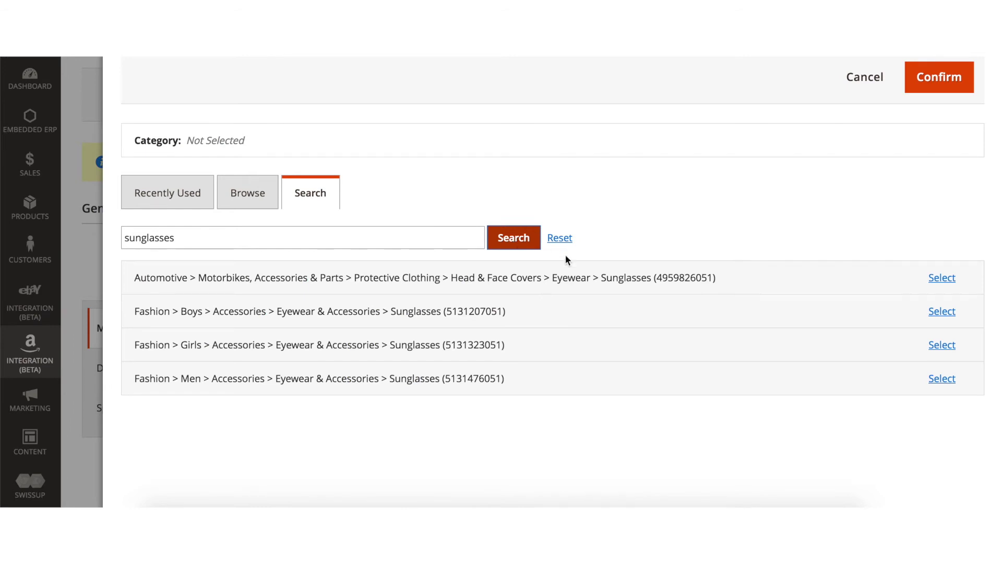
click(942, 380)
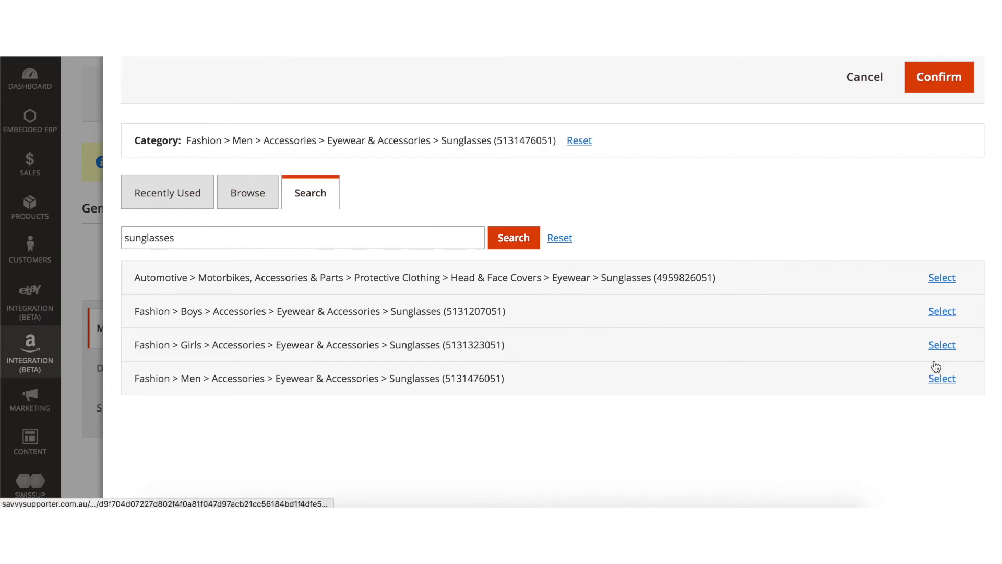
click(939, 77)
- Set the policy's product type to Shoes > Eyewear and take the UPC / EAN from the Upc attribute
scroll(774, 285, down, 3)
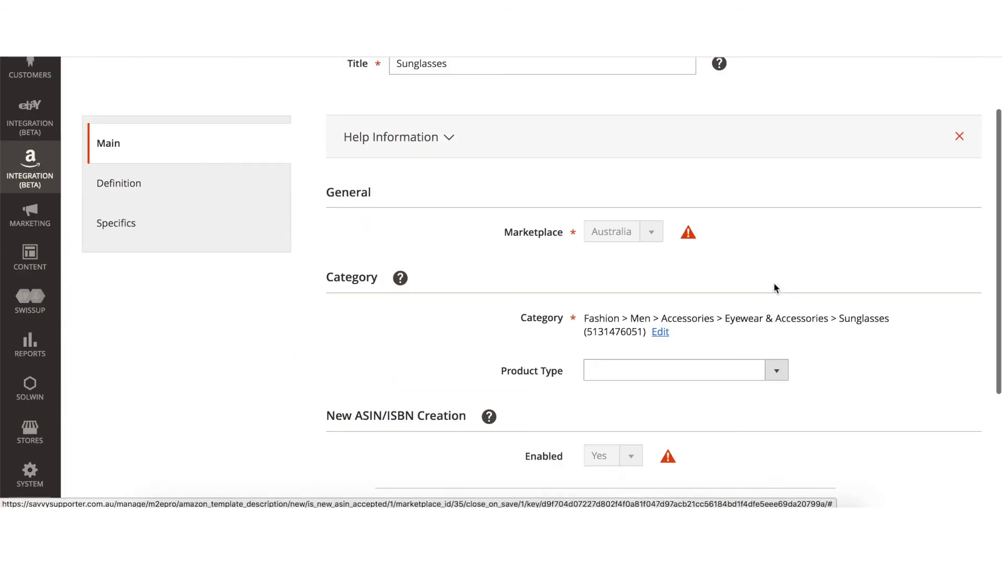
click(777, 373)
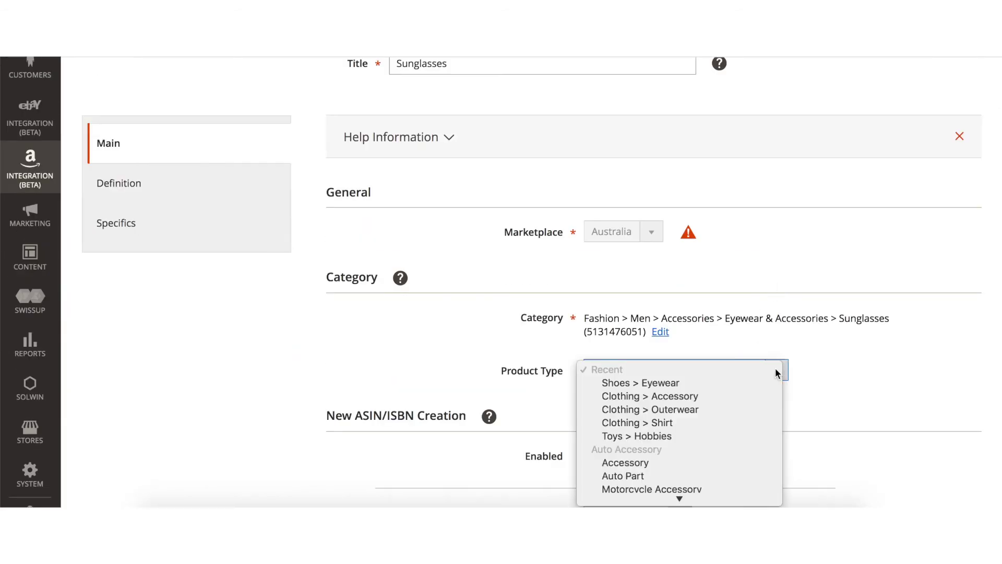
click(684, 383)
scroll(685, 386, down, 2)
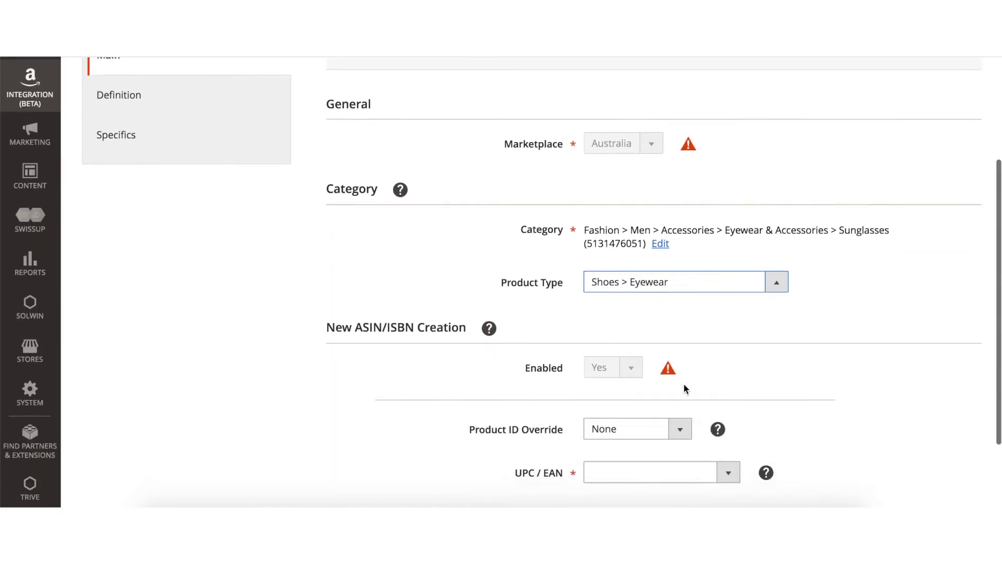
scroll(684, 386, down, 2)
click(727, 384)
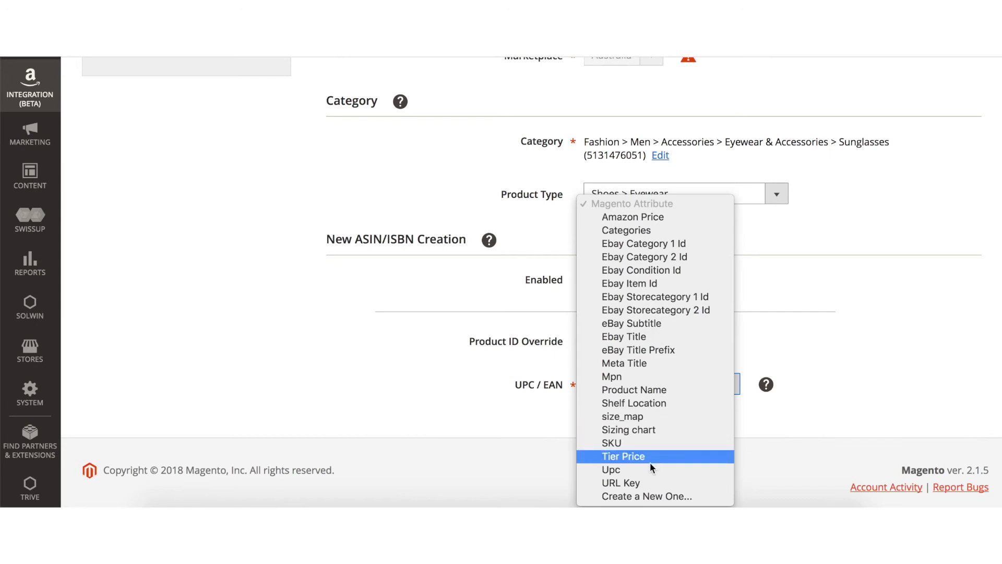
click(650, 468)
- In the policy's definition, map Brand to the Brand attribute and Manufacturer to the Manufacturer attribute
scroll(899, 112, up, 10)
click(134, 280)
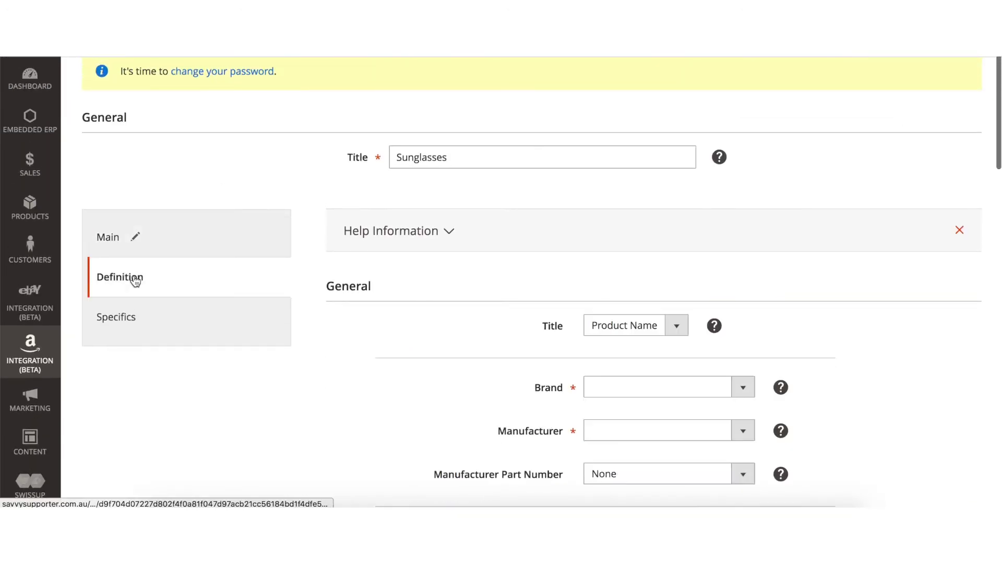
click(714, 383)
click(650, 453)
click(674, 425)
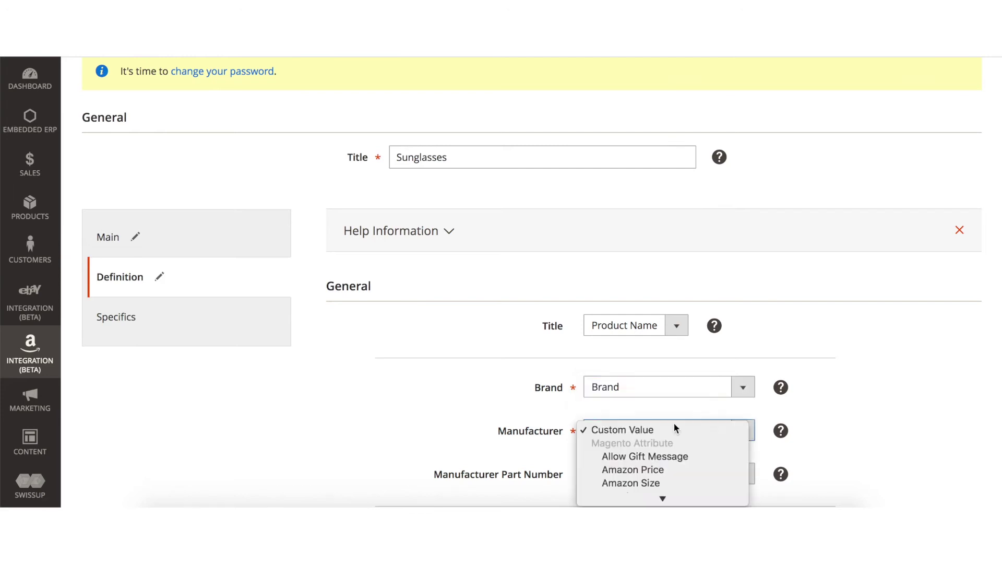
scroll(674, 423, down, 5)
scroll(674, 423, down, 5)
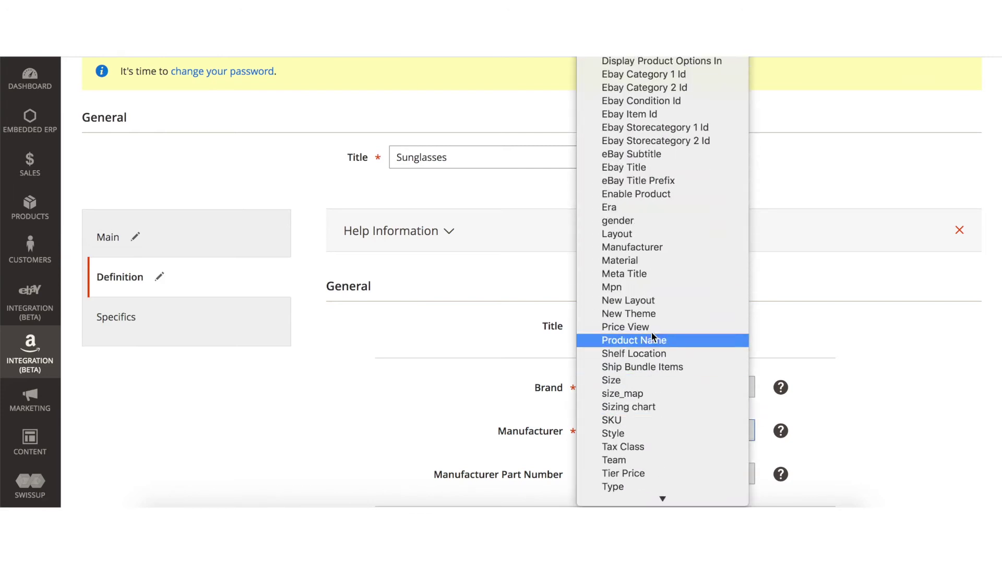
click(646, 249)
- In the policy's specifics, use recommended values to set Item Shape to Rectangular and Polarization Type to polarized
scroll(743, 349, down, 10)
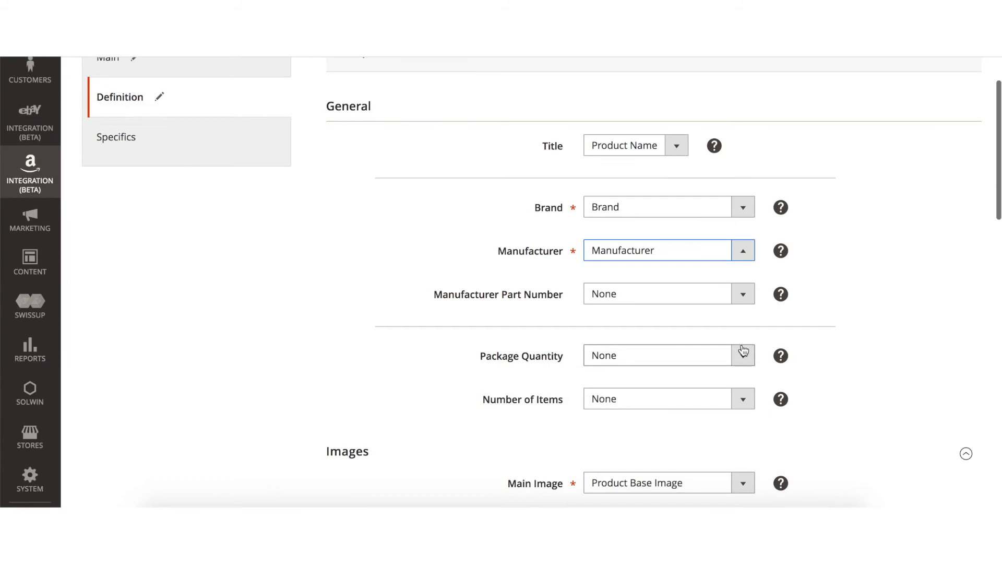
scroll(742, 344, down, 8)
scroll(742, 344, up, 20)
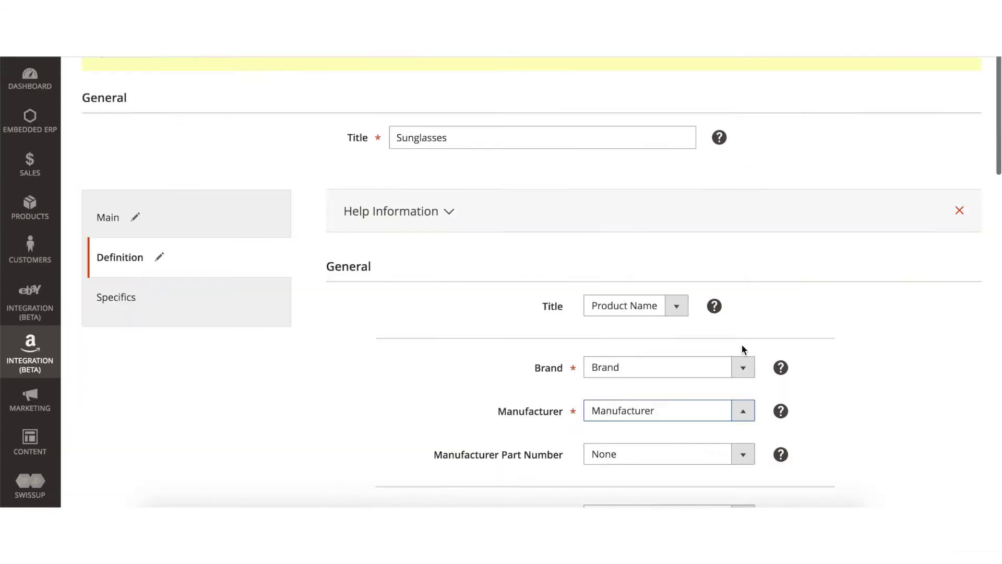
click(129, 409)
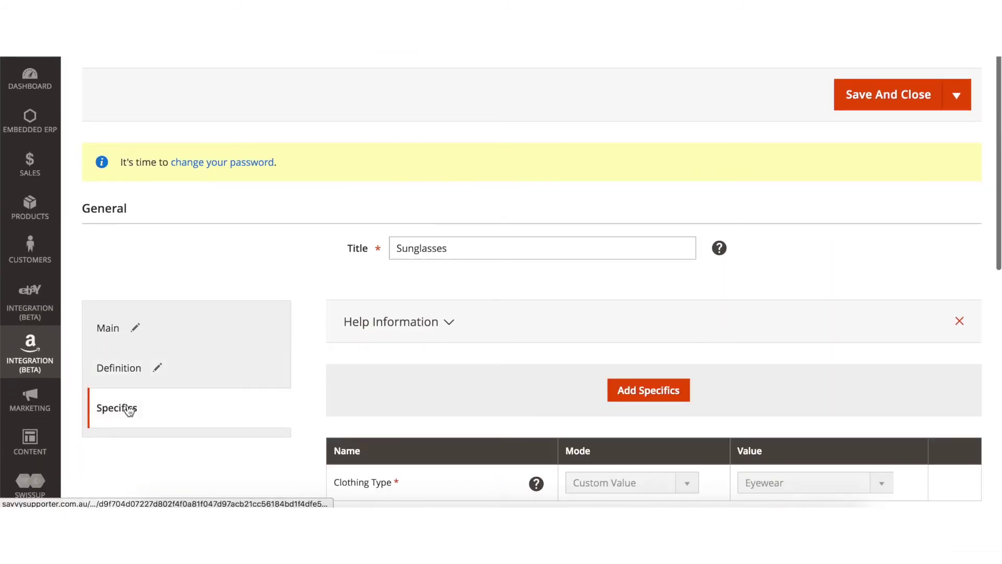
scroll(431, 358, down, 4)
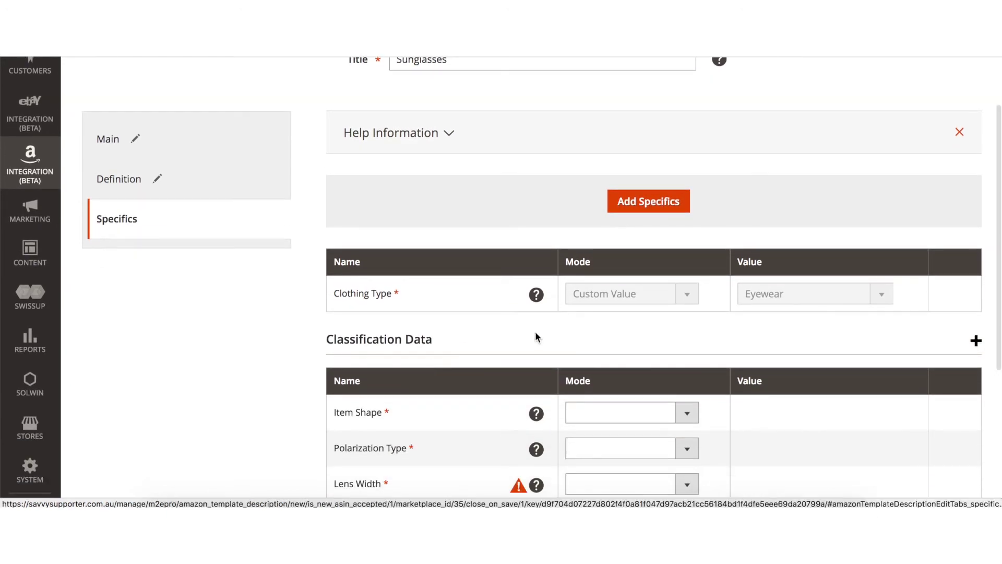
scroll(574, 349, down, 3)
click(684, 244)
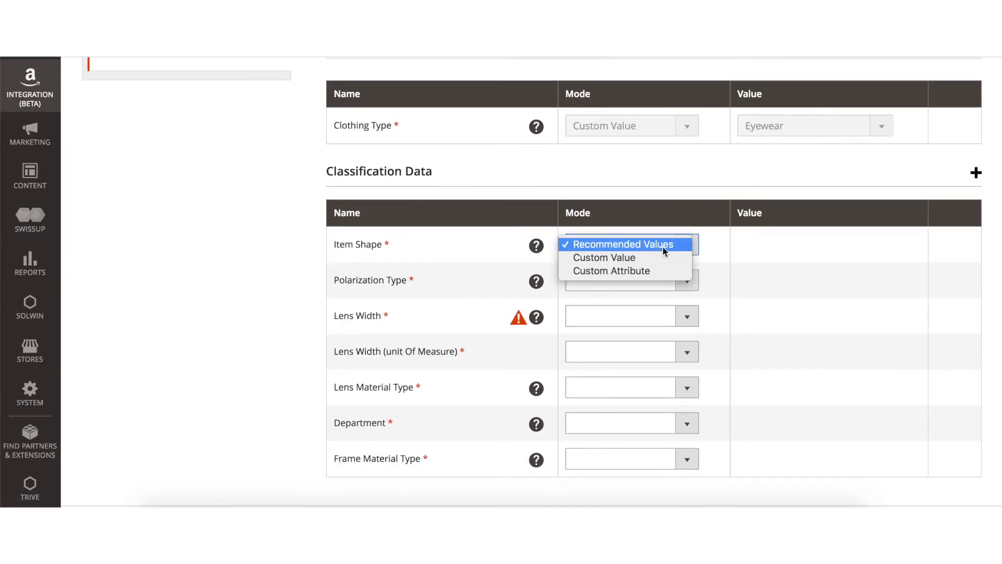
click(662, 245)
click(785, 246)
click(772, 257)
click(662, 281)
click(626, 277)
click(803, 280)
click(766, 306)
- Set Lens Width to the custom value 54 and its unit of measure to the custom value MM
click(666, 316)
click(668, 315)
click(762, 315)
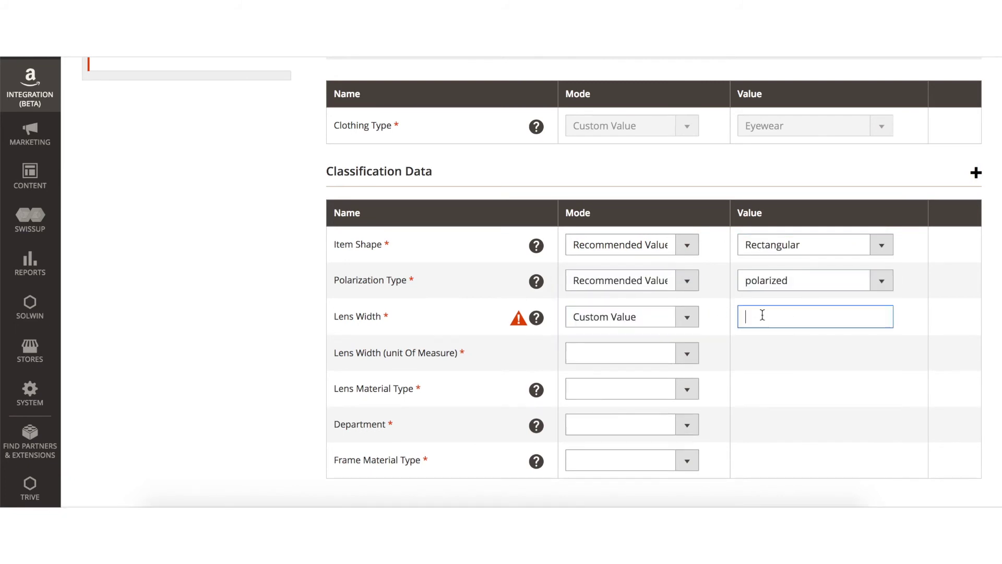
click(673, 360)
click(652, 352)
click(764, 354)
- Set Lens Material Type to plastic and Department to mens from recommended values, and enter a custom value for Frame Material Type
scroll(764, 355, down, 3)
click(686, 295)
click(652, 295)
click(787, 298)
click(776, 382)
click(657, 330)
click(651, 330)
click(782, 329)
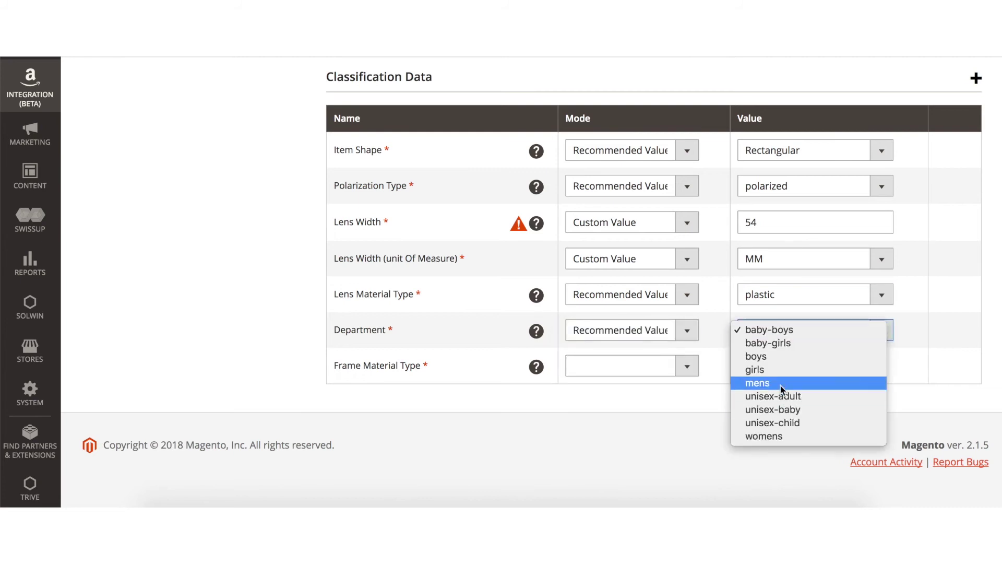
click(779, 384)
click(683, 365)
click(668, 381)
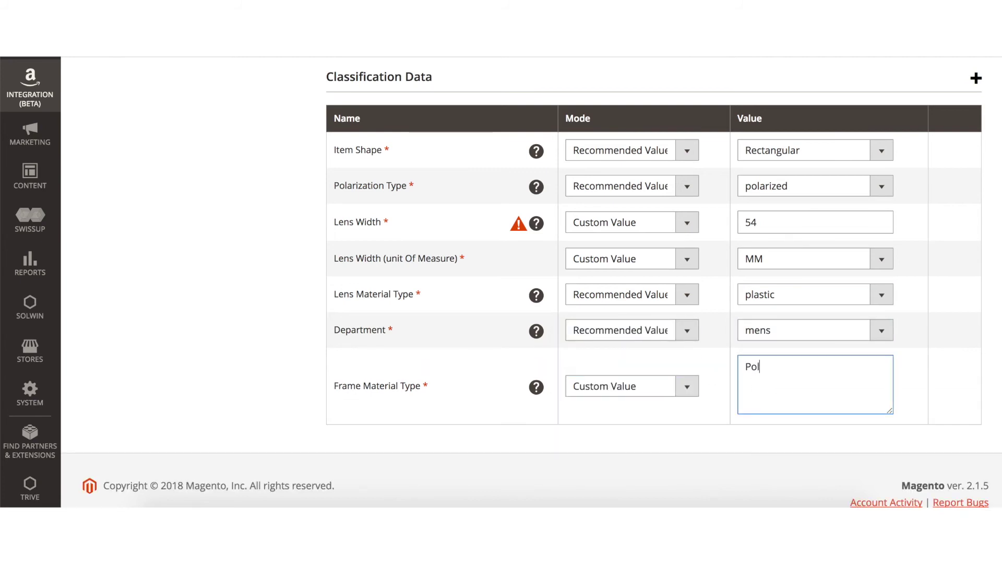
- Save and close the description policy, and assign the Sunglasses policy for new ASIN/ISBN creation
scroll(652, 282, up, 5)
scroll(757, 162, up, 4)
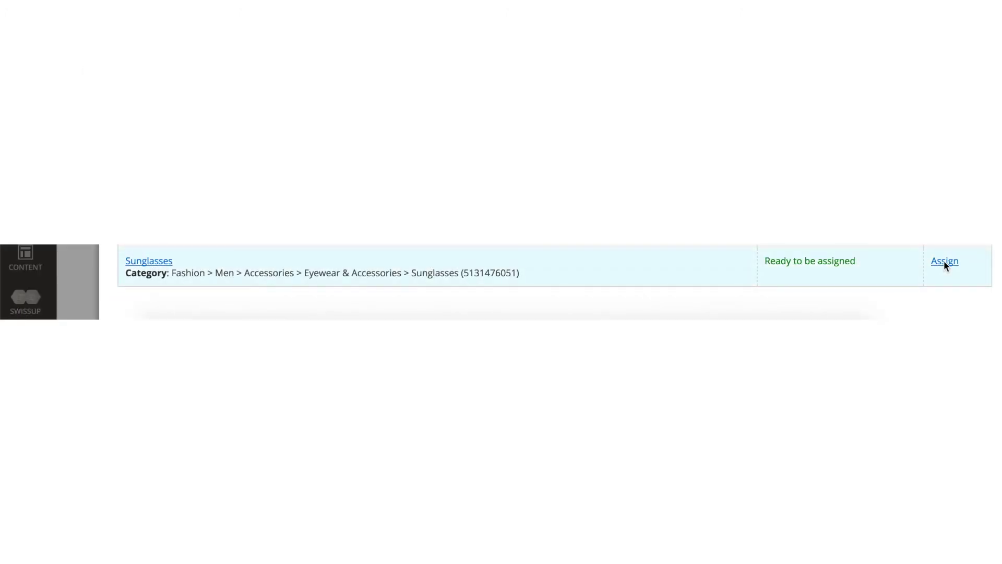
click(944, 261)
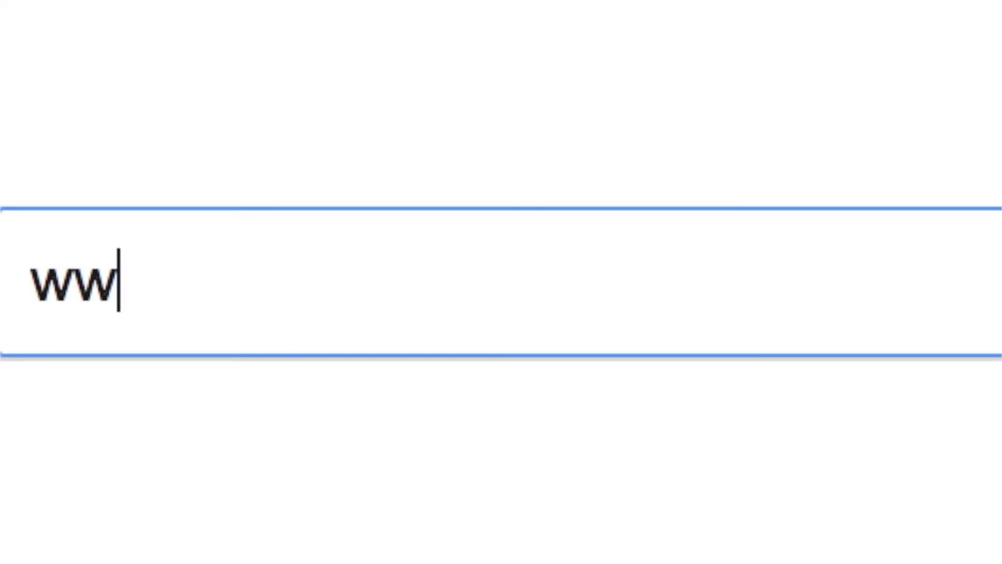
text(w.amazon.co)
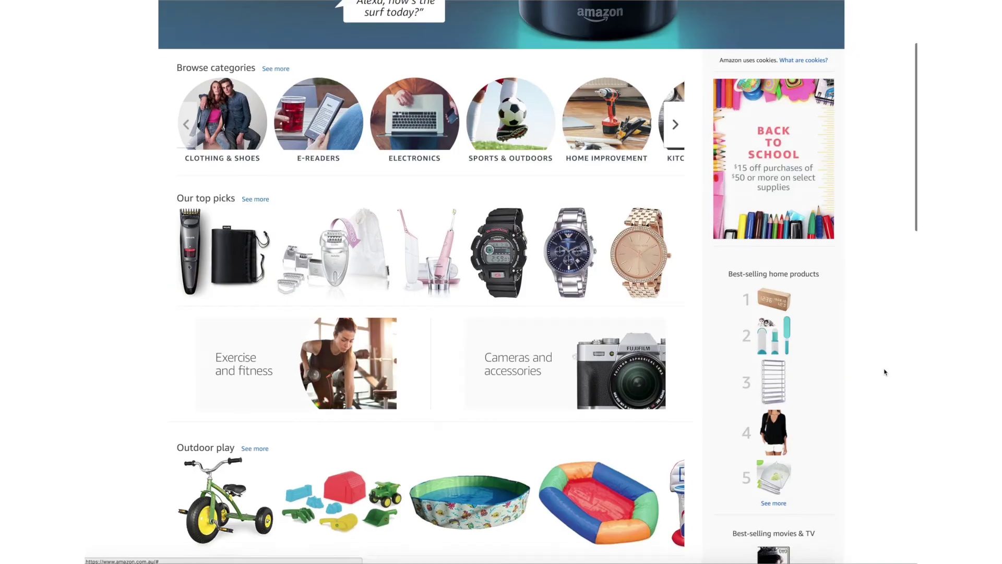
scroll(886, 371, down, 15)
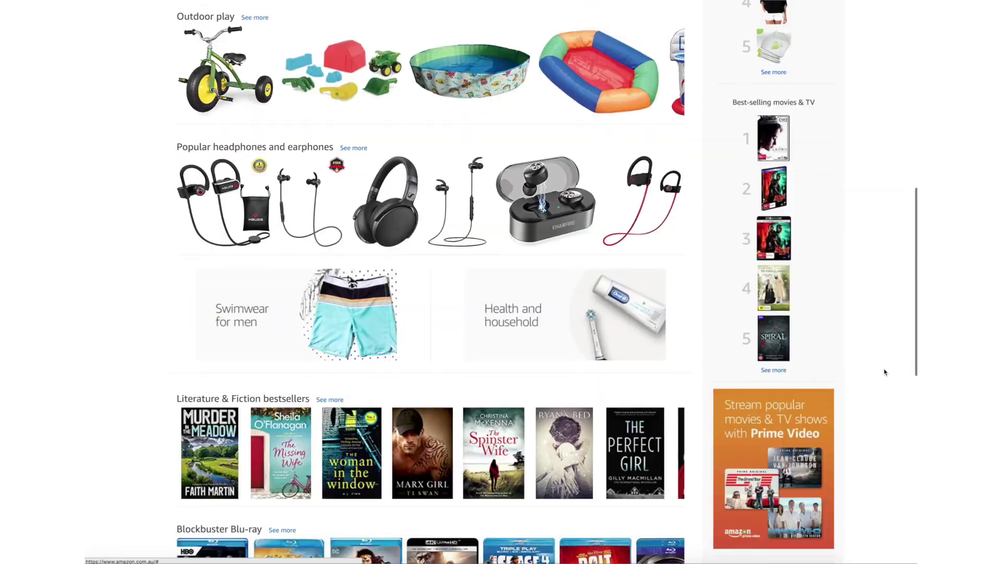
scroll(886, 371, down, 10)
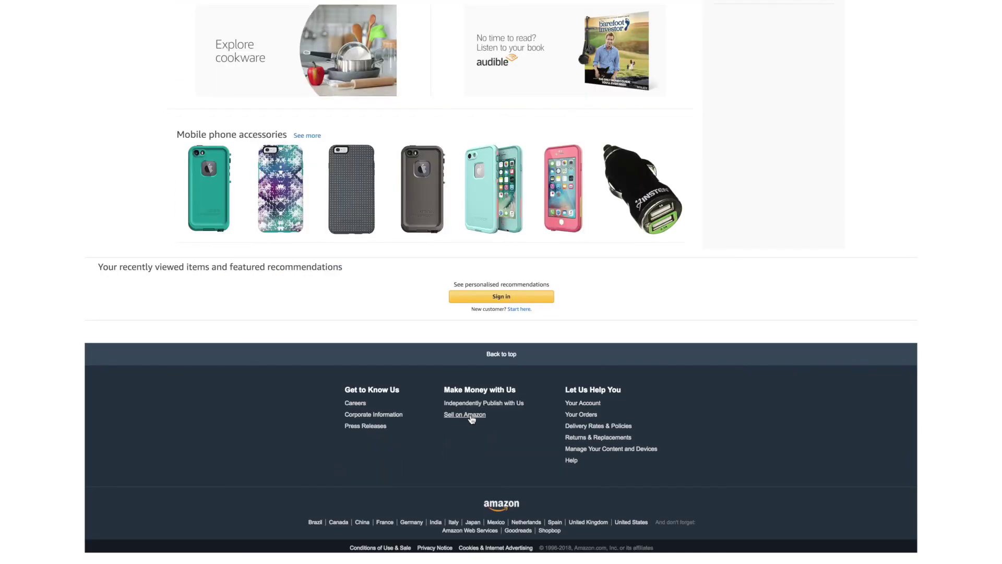
click(468, 415)
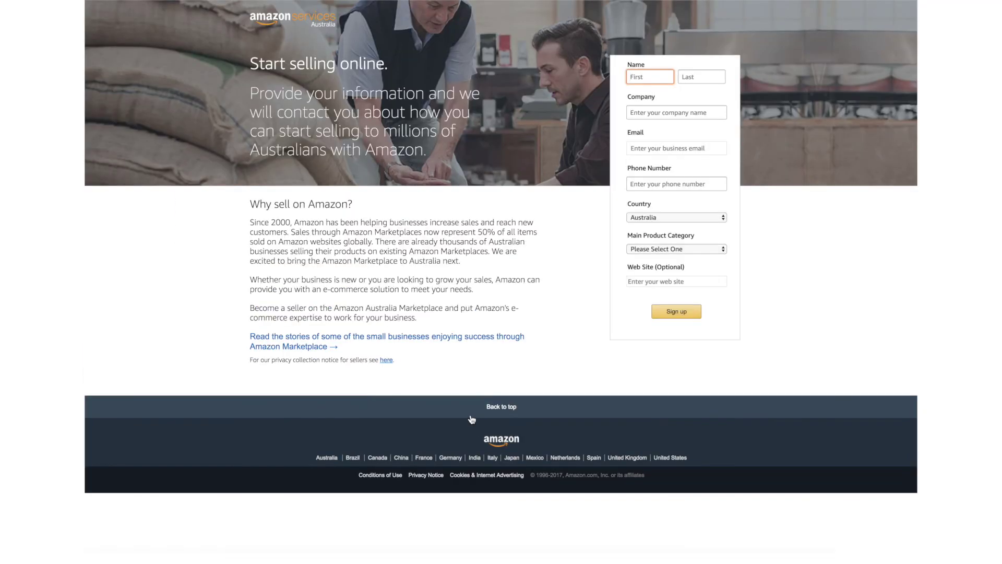